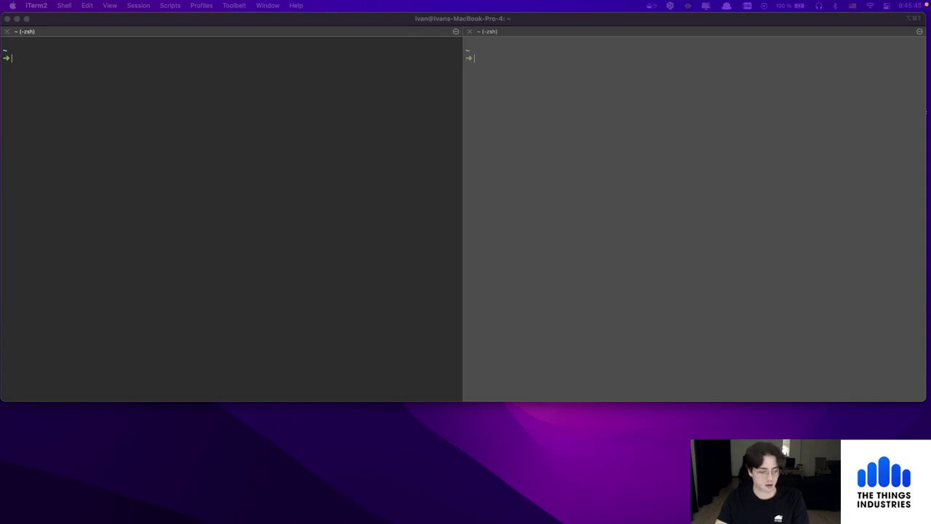
Open an SSH session to the gateway as root at 192.168.2.15
{"action": "left_click", "coordinate": [263, 248]}
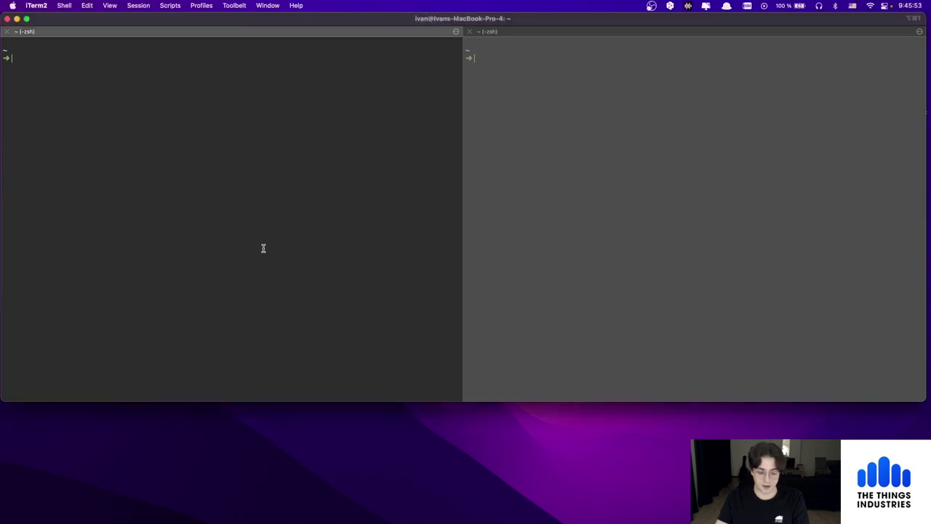
{"action": "type", "text": "ssh"}
{"action": "key", "text": "Right"}
{"action": "key", "text": "Return"}
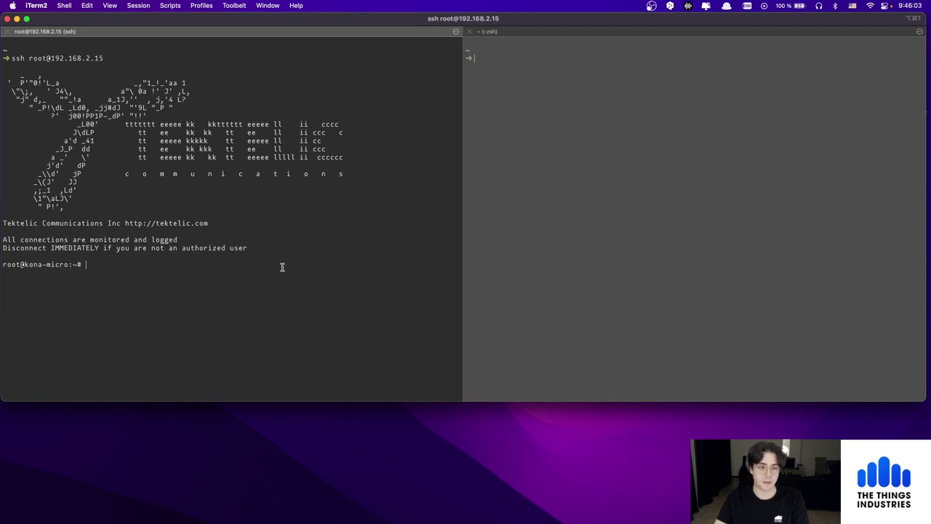
Switch to the browser and log in to the Tektelic gateway portal with the saved credentials, authorizing AutoFill with the computer account password
{"action": "key", "text": "ctrl+Left"}
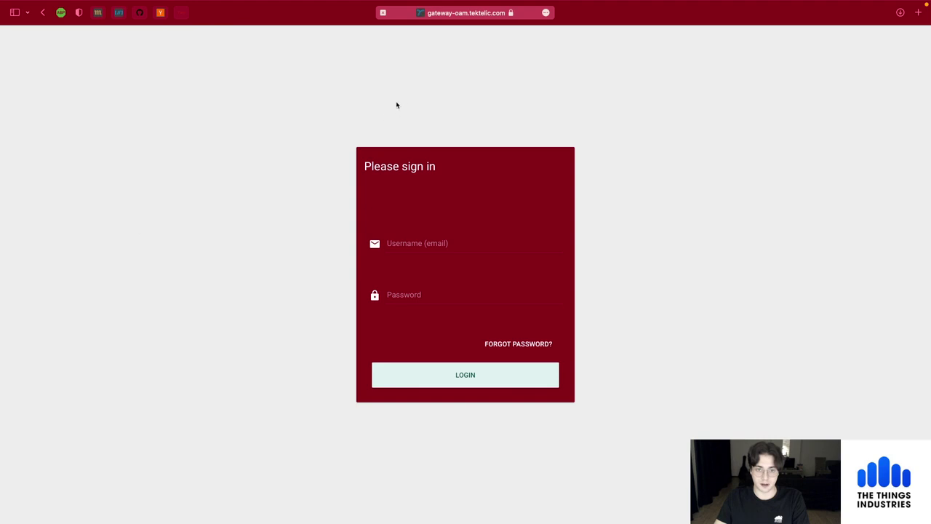
{"action": "left_click", "coordinate": [433, 242]}
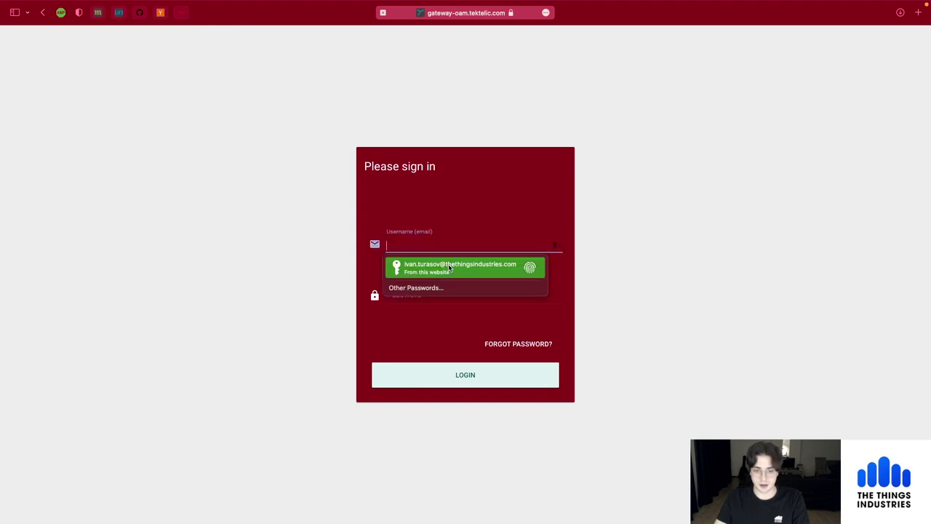
{"action": "left_click", "coordinate": [443, 264]}
{"action": "left_click", "coordinate": [470, 299]}
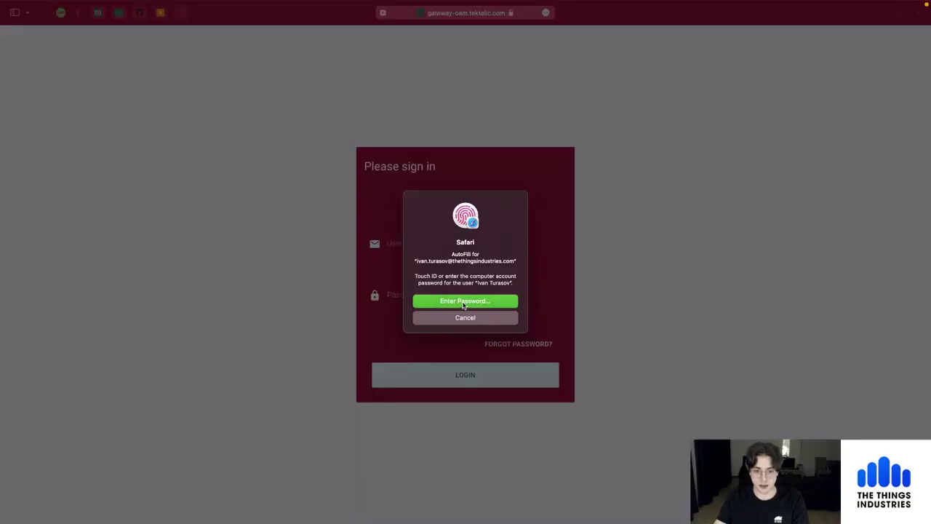
{"action": "type", "text": "••••••••"}
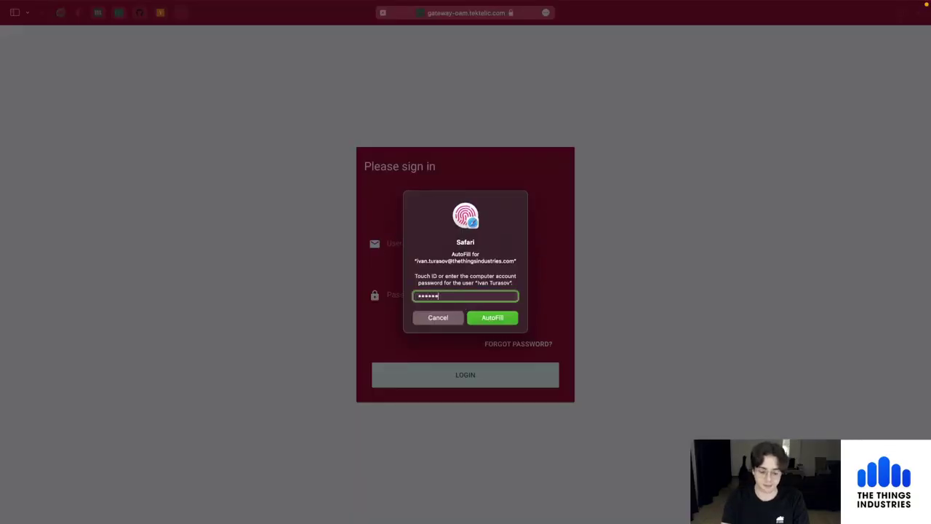
{"action": "key", "text": "Return"}
{"action": "left_click", "coordinate": [480, 374]}
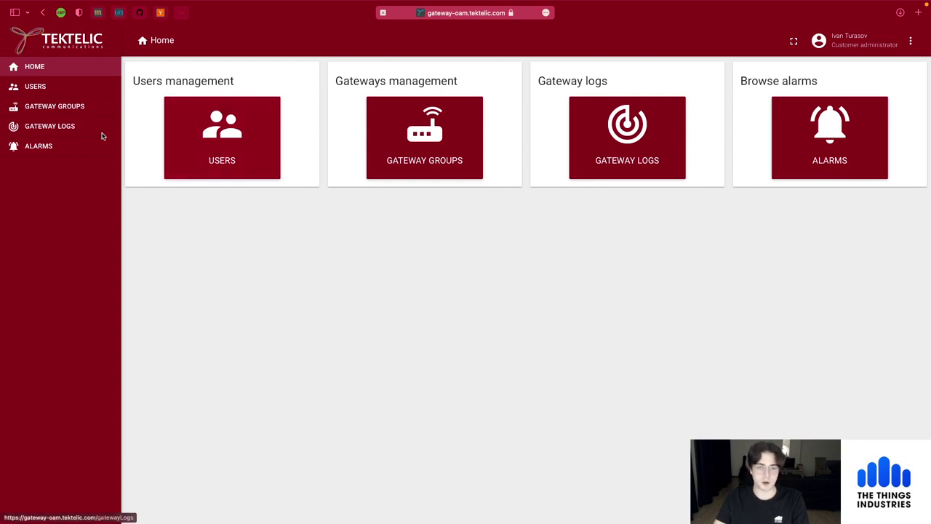
Review the users list and the details and configurations of the most recently created gateway group
{"action": "left_click", "coordinate": [196, 125]}
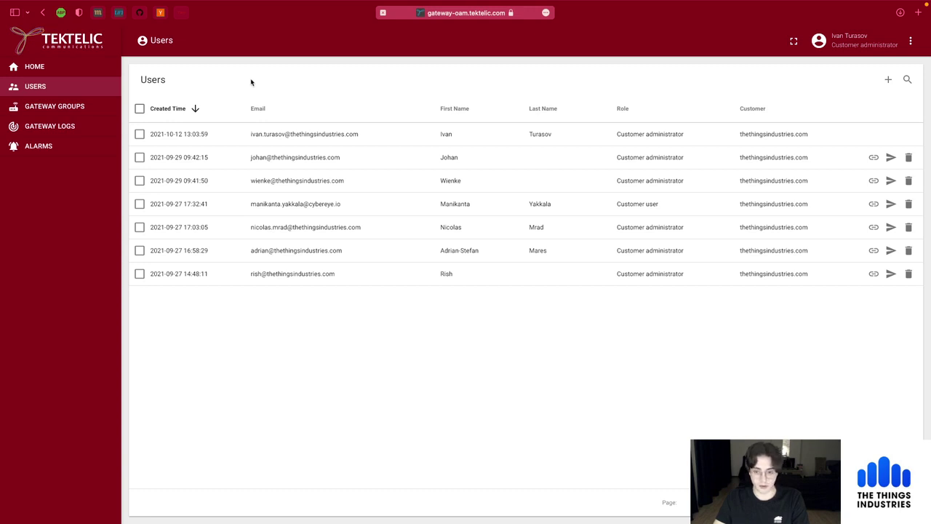
{"action": "left_click", "coordinate": [88, 106]}
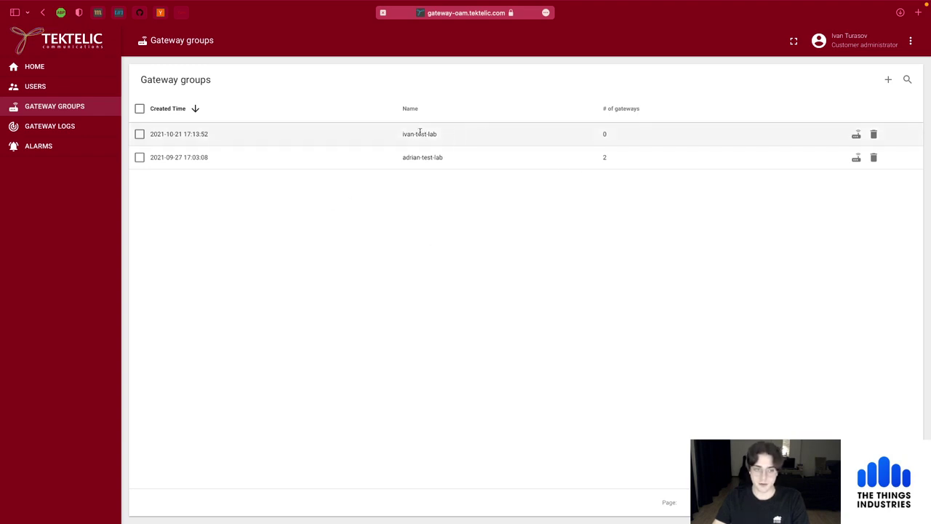
{"action": "left_click", "coordinate": [380, 134]}
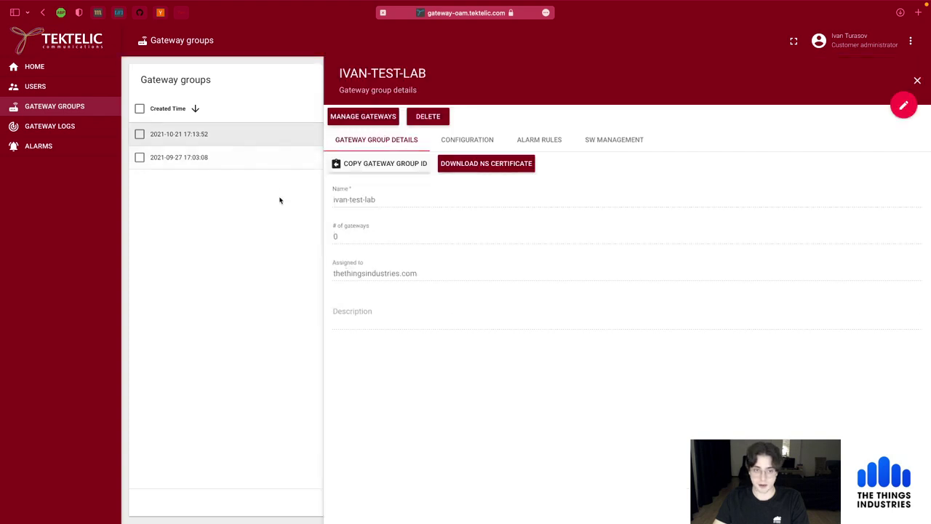
{"action": "left_click", "coordinate": [459, 142]}
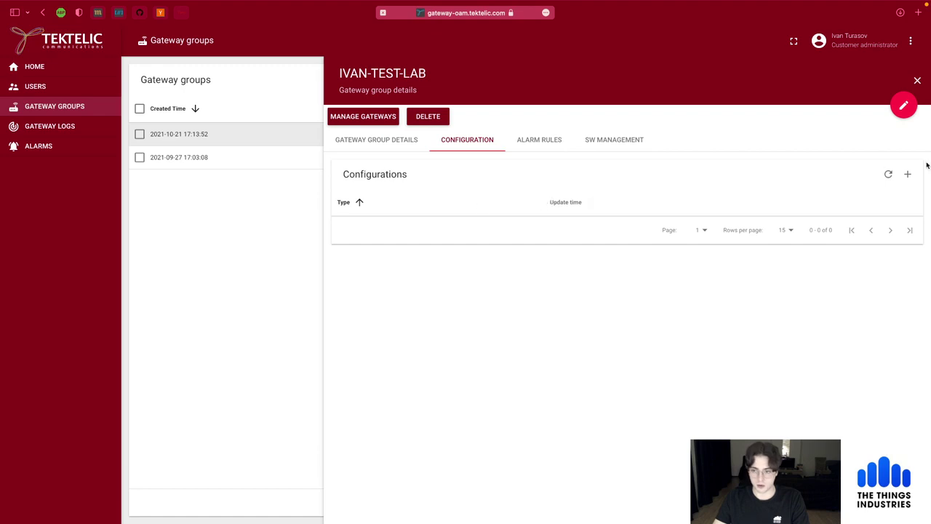
Start an alarm rule for the gateway group with a "Gateway is not connected" trigger and examine the available trigger types
{"action": "left_click", "coordinate": [527, 144]}
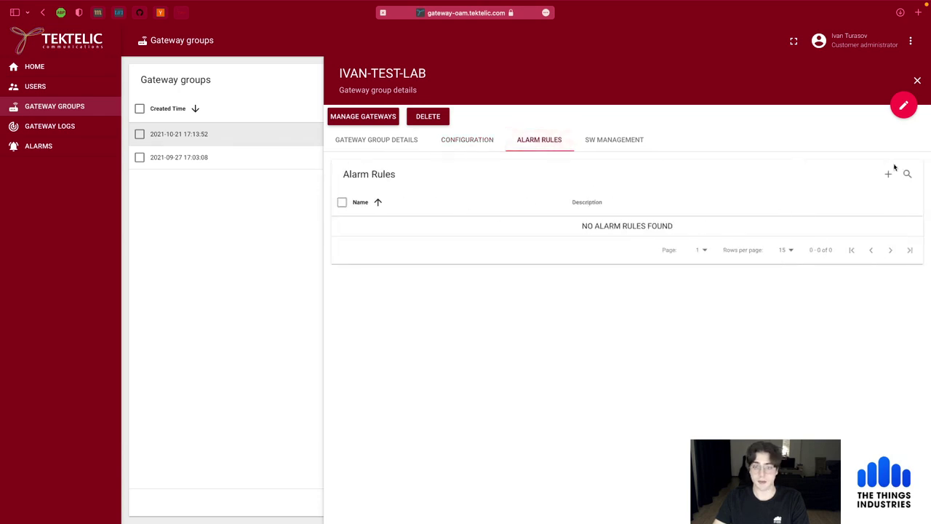
{"action": "left_click", "coordinate": [888, 175]}
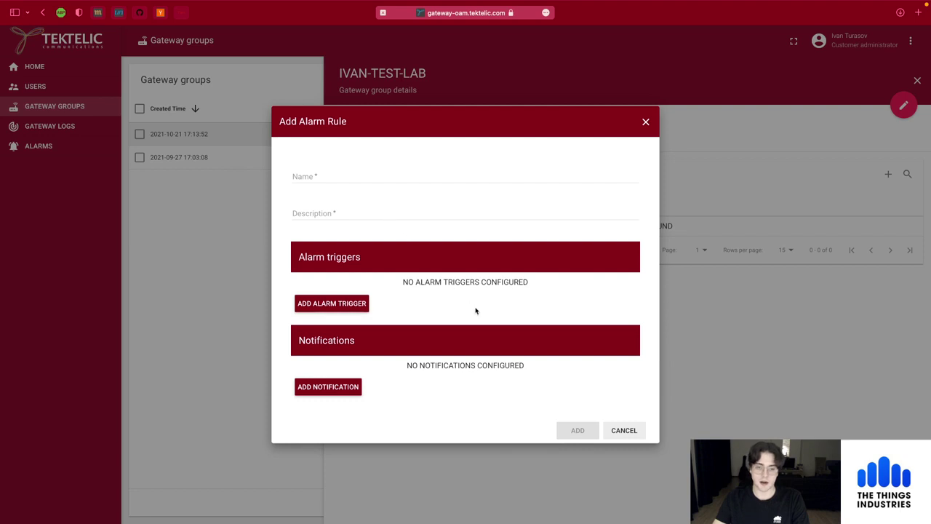
{"action": "left_click", "coordinate": [340, 310]}
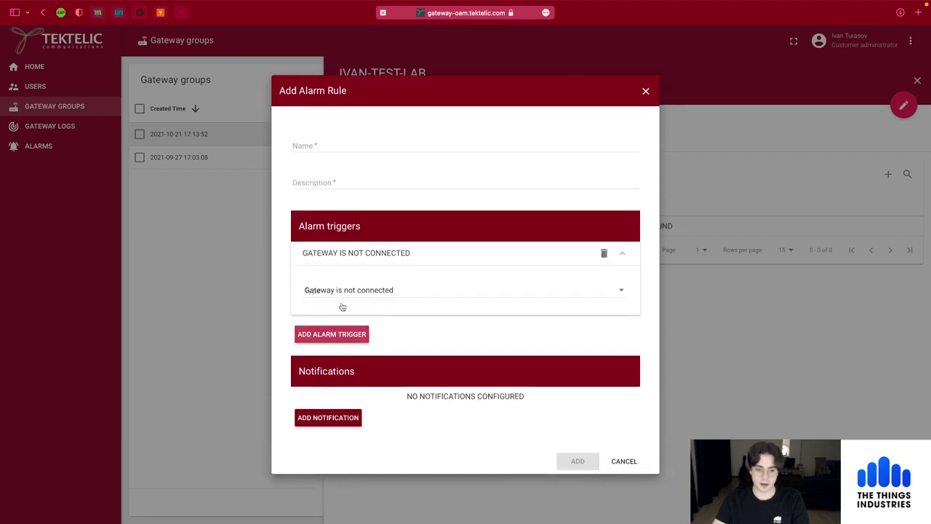
{"action": "left_click", "coordinate": [377, 294]}
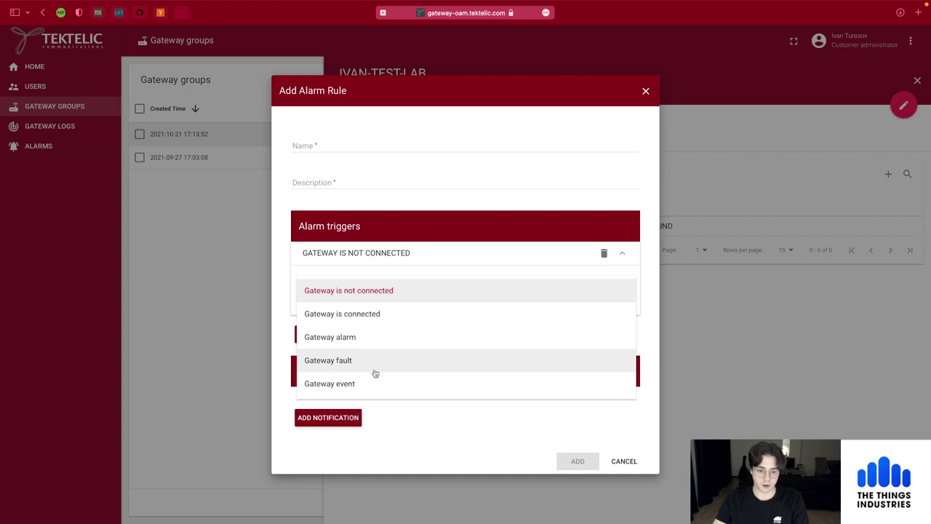
{"action": "left_click", "coordinate": [433, 422]}
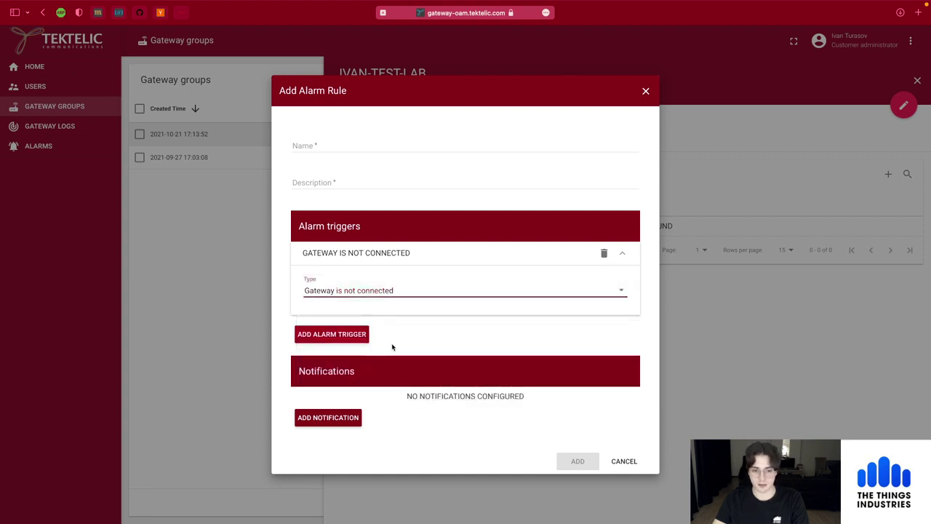
Add an email notification to the alarm rule, examine its fields and collapse it
{"action": "left_click", "coordinate": [338, 414]}
{"action": "scroll", "coordinate": [401, 370], "scroll_direction": "down", "scroll_amount": 5}
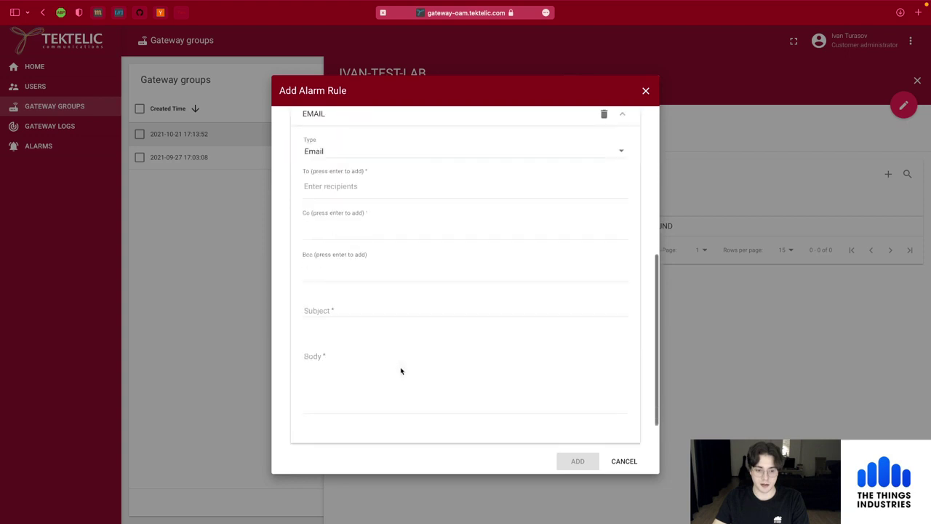
{"action": "scroll", "coordinate": [401, 371], "scroll_direction": "up", "scroll_amount": 1}
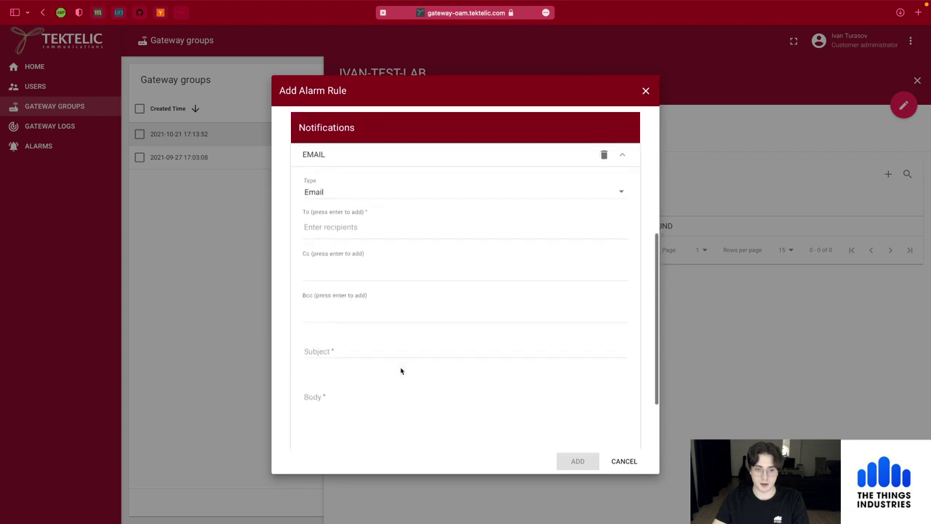
{"action": "left_click", "coordinate": [622, 155]}
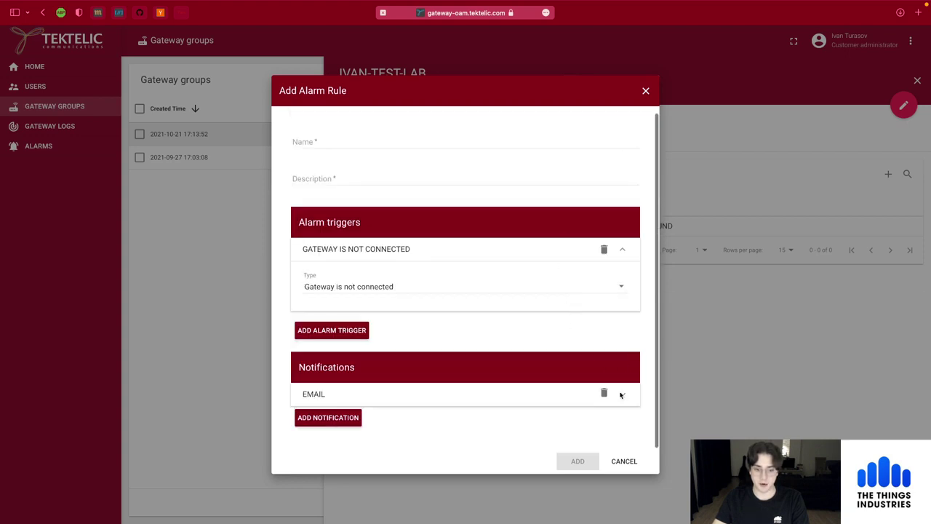
Add a second notification of type SMS, examine its fields, and discard the alarm rule
{"action": "left_click", "coordinate": [337, 418]}
{"action": "scroll", "coordinate": [359, 374], "scroll_direction": "down", "scroll_amount": 5}
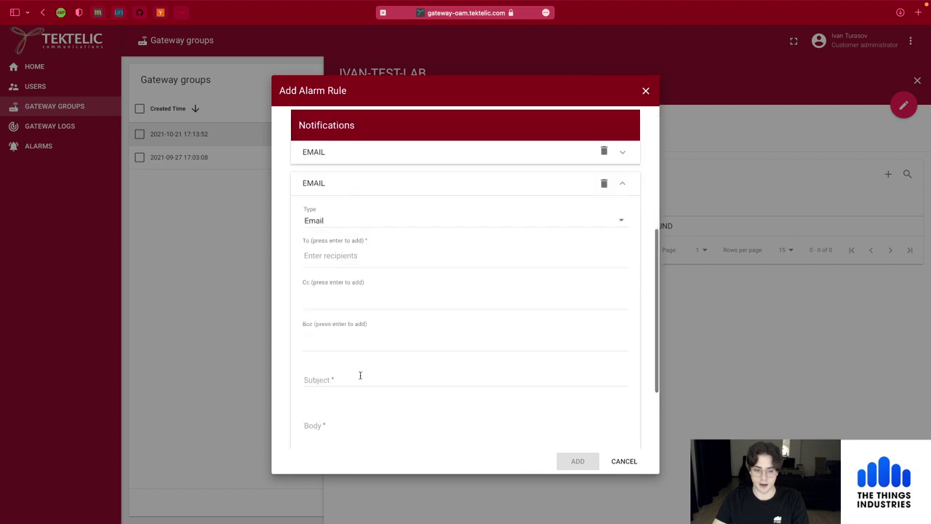
{"action": "scroll", "coordinate": [360, 378], "scroll_direction": "up", "scroll_amount": 2}
{"action": "left_click", "coordinate": [490, 205]}
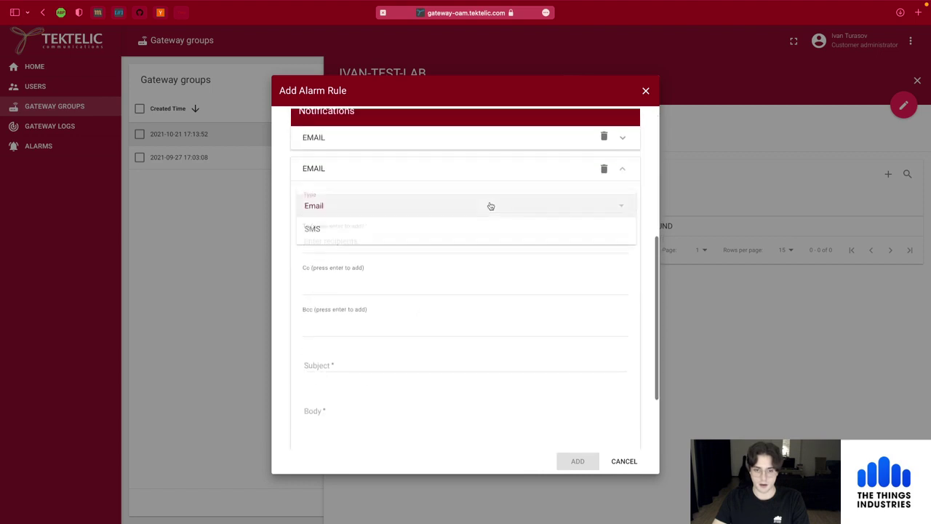
{"action": "left_click", "coordinate": [374, 228]}
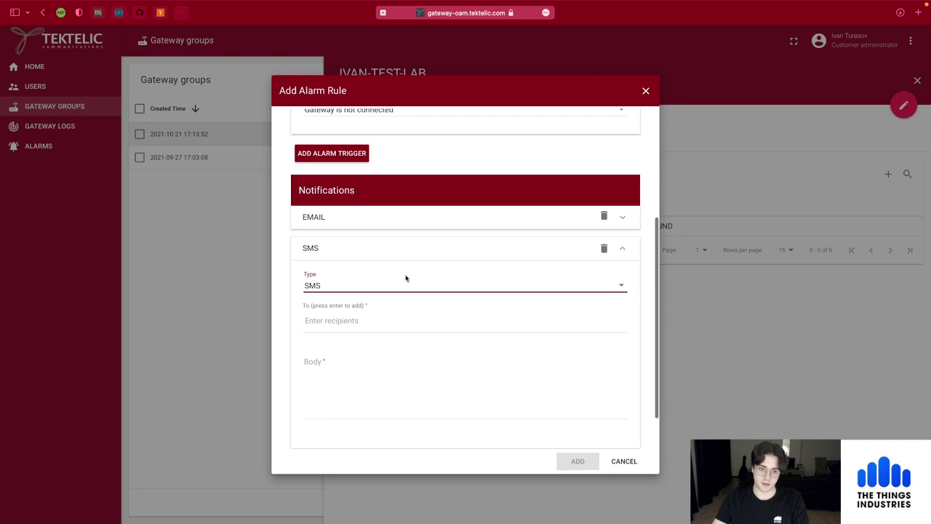
{"action": "scroll", "coordinate": [410, 293], "scroll_direction": "down", "scroll_amount": 1}
{"action": "scroll", "coordinate": [410, 291], "scroll_direction": "up", "scroll_amount": 1}
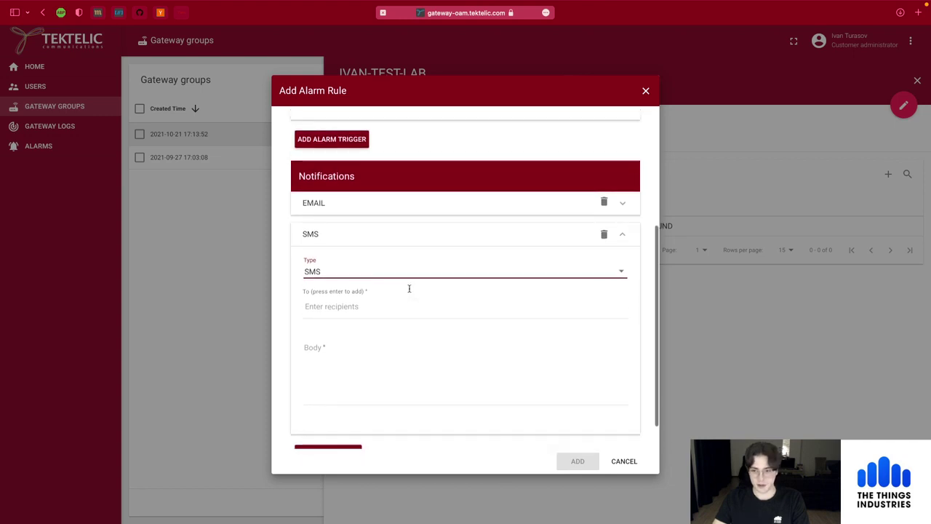
{"action": "scroll", "coordinate": [409, 290], "scroll_direction": "down", "scroll_amount": 1}
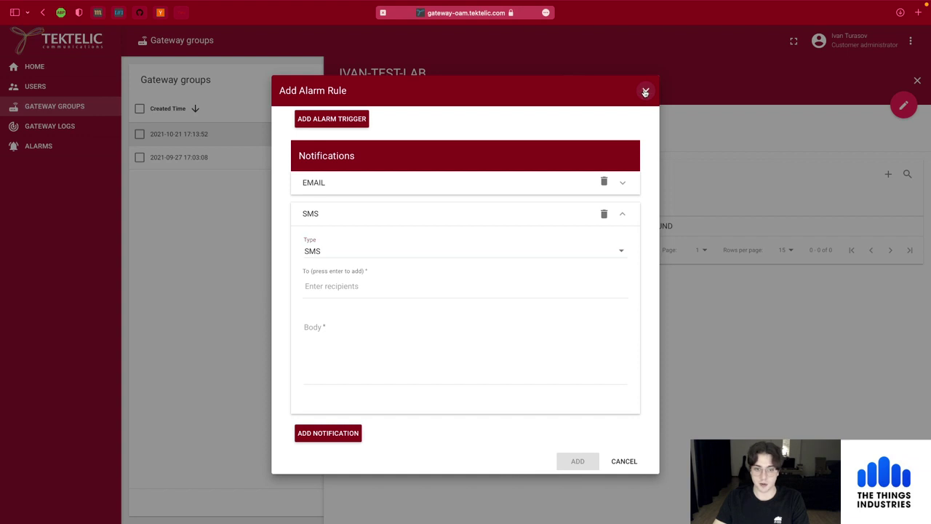
{"action": "left_click", "coordinate": [644, 92]}
View the group's software management section and open the list for managing its gateways
{"action": "left_click", "coordinate": [617, 139]}
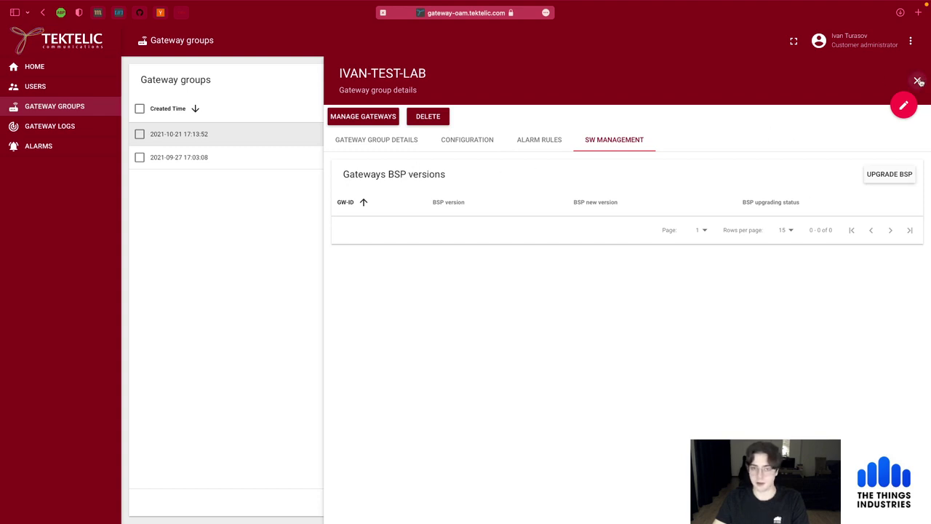
{"action": "left_click", "coordinate": [335, 122]}
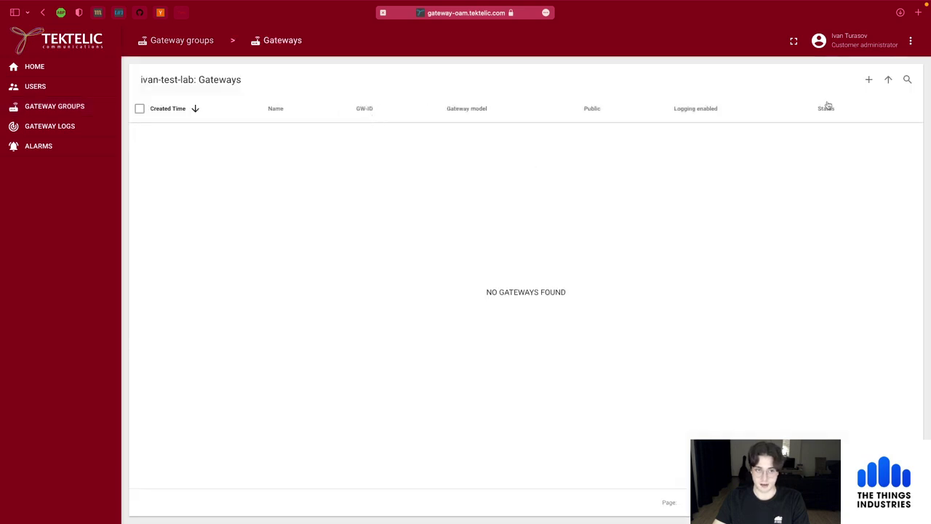
Start adding a gateway to the group, name it kona-micro-1, and make the GW-ID ready for entry
{"action": "left_click", "coordinate": [869, 80]}
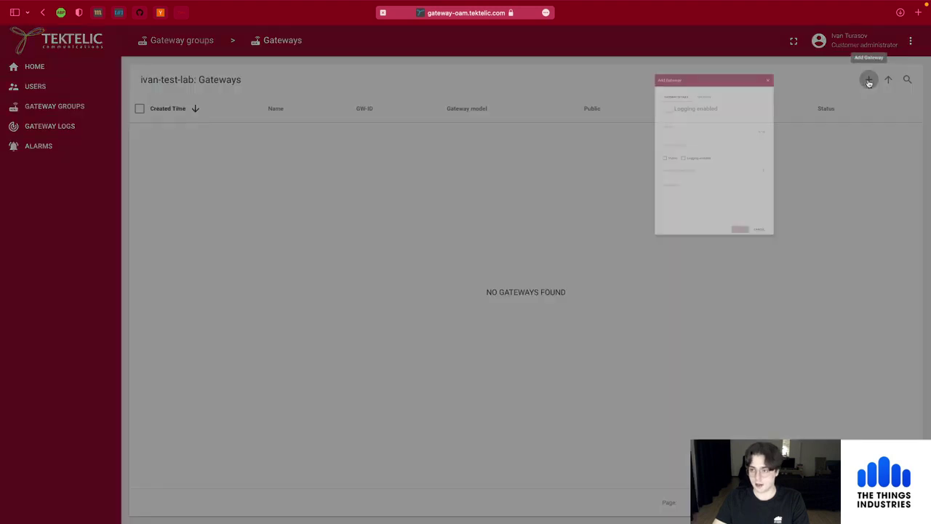
{"action": "left_click", "coordinate": [419, 173]}
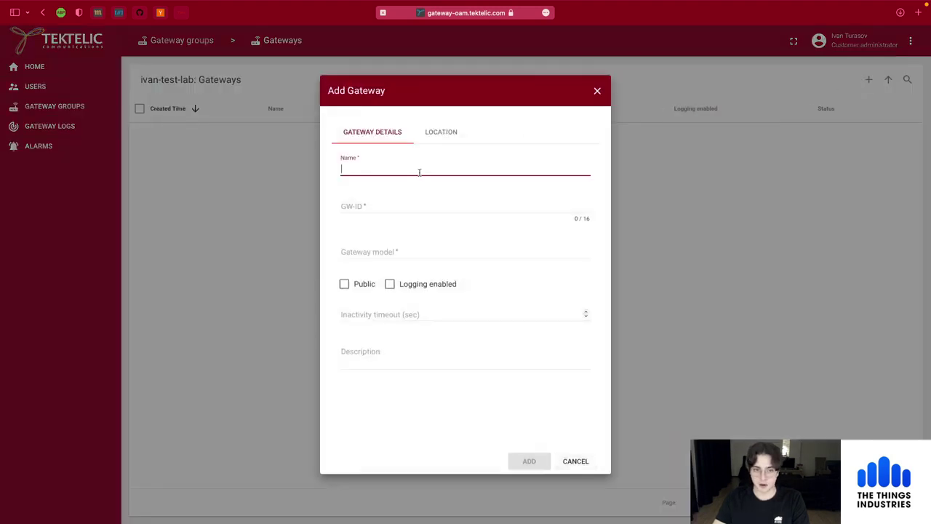
{"action": "type", "text": "k"}
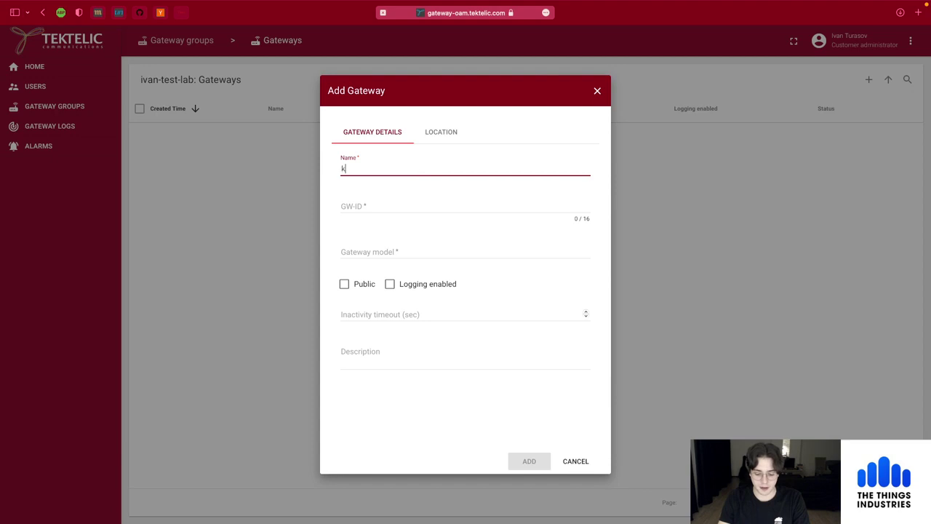
{"action": "type", "text": "ona-cim"}
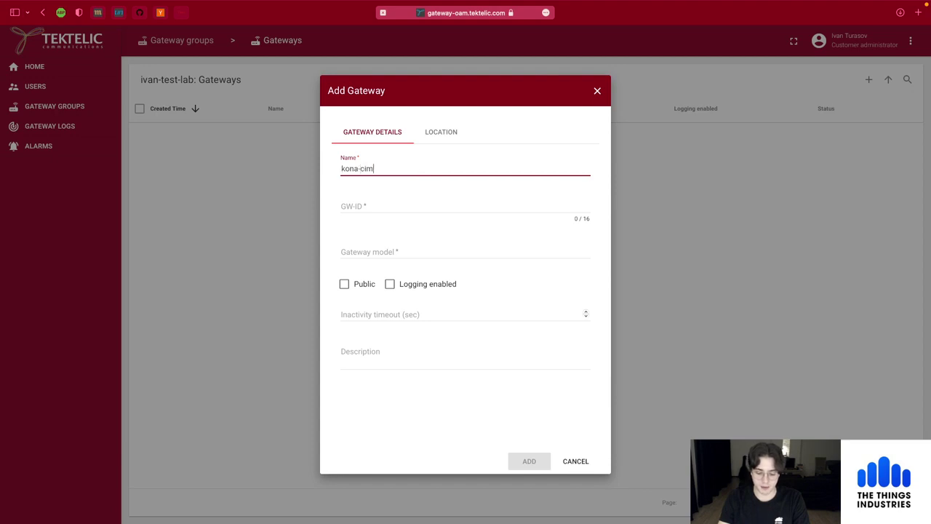
{"action": "key", "text": "BackSpace"}
{"action": "key", "text": "BackSpace"}
{"action": "key", "text": "BackSpace"}
{"action": "type", "text": "micro-1"}
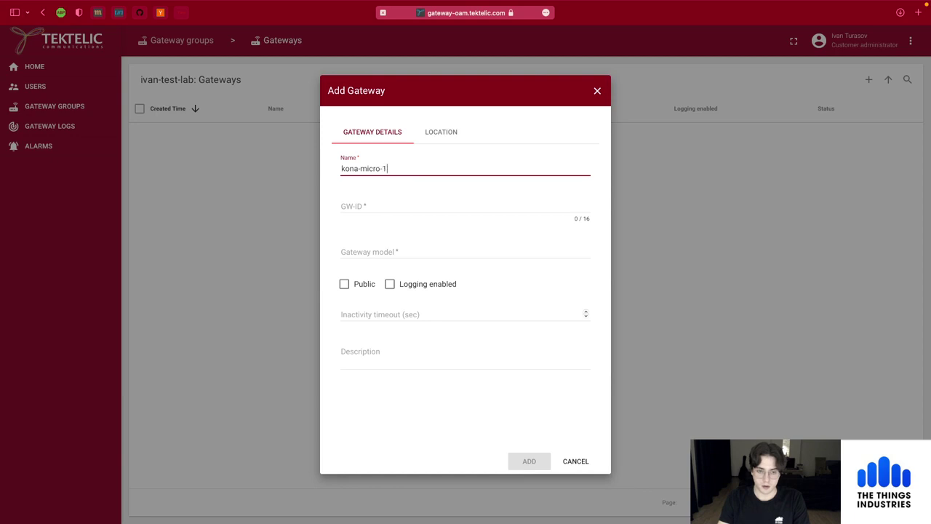
{"action": "left_click", "coordinate": [342, 206]}
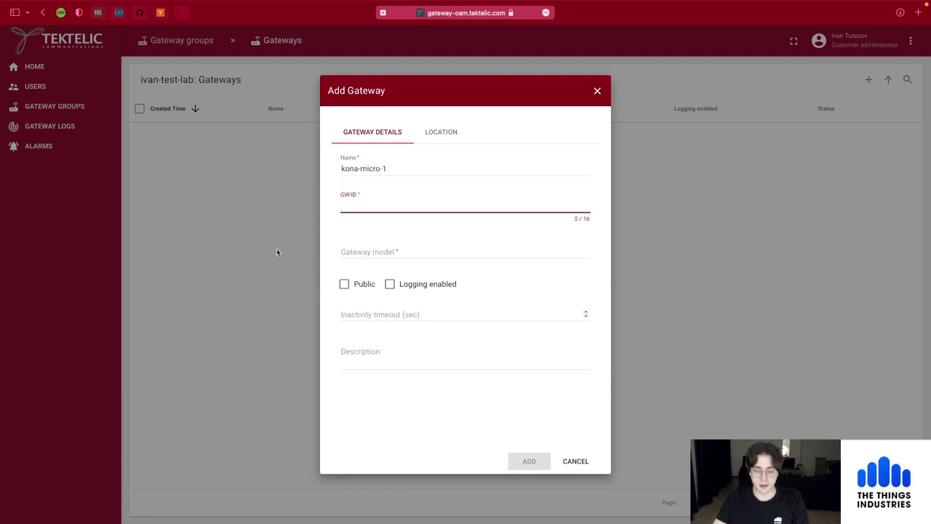
Switch to the iTerm2 SSH session on the gateway and change to the /etc/default/ directory
{"action": "key", "text": "super+Tab"}
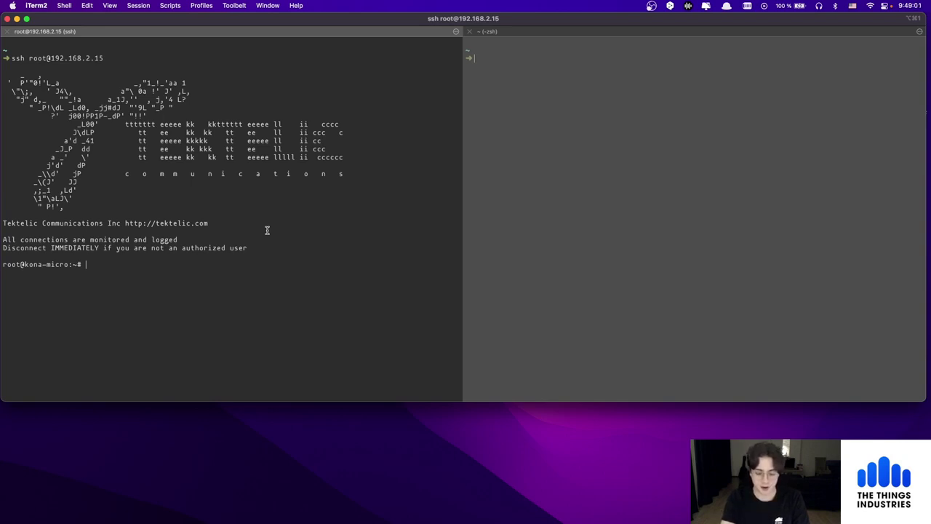
{"action": "type", "text": "cd /etc/"}
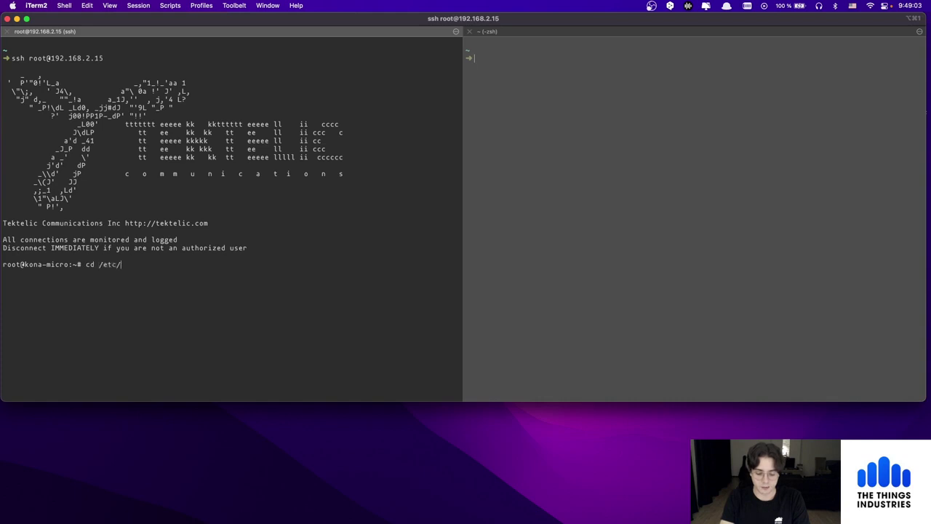
{"action": "type", "text": "defa"}
{"action": "key", "text": "Tab"}
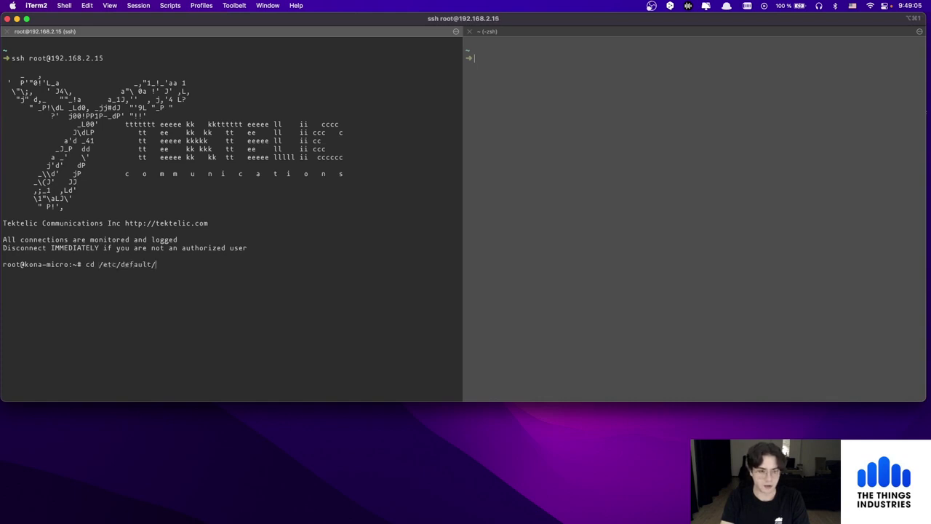
{"action": "key", "text": "Return"}
Display the contents of config.json in the terminal
{"action": "type", "text": "cat"}
{"action": "type", "text": "co"}
{"action": "key", "text": "Tab"}
{"action": "type", "text": "json"}
{"action": "key", "text": "Return"}
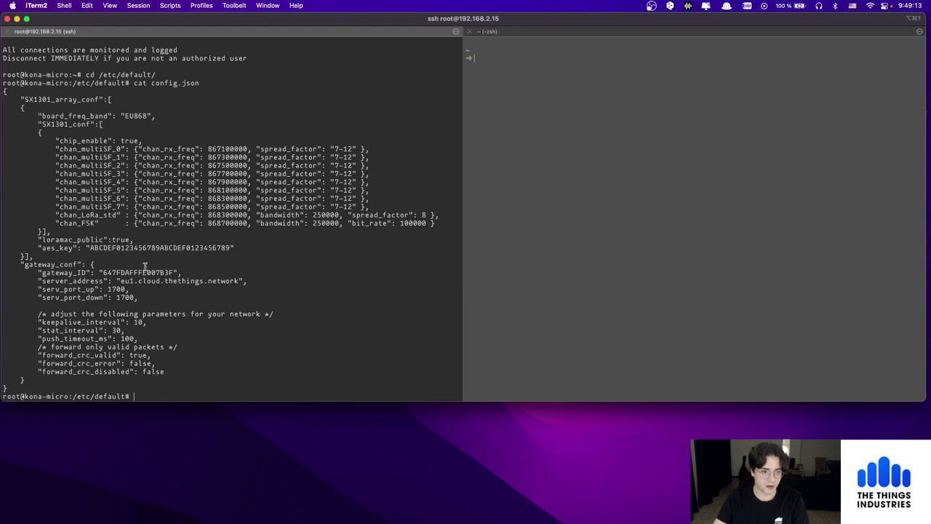
Copy the gateway_ID value from config.json and paste it into the GW-ID field of the Tektelic portal's new gateway form
{"action": "left_click_drag", "start_coordinate": [103, 270], "coordinate": [173, 272]}
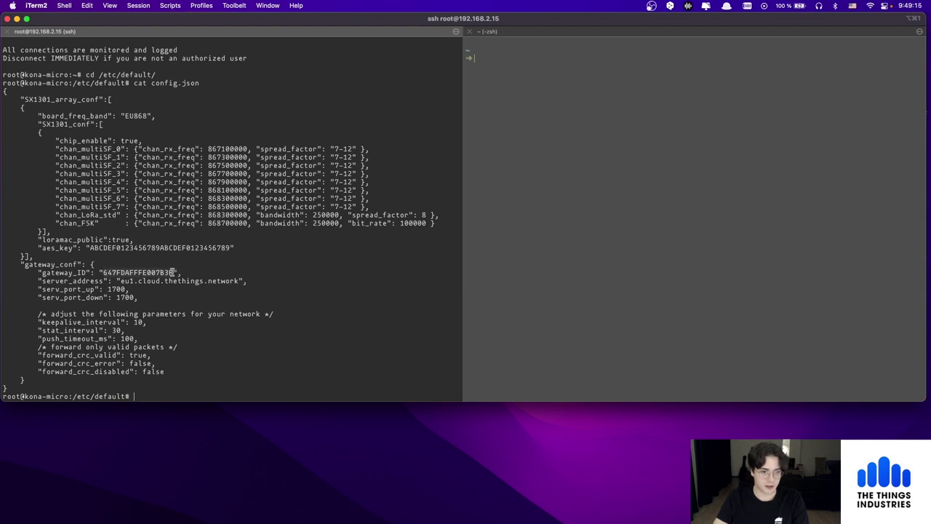
{"action": "right_click", "coordinate": [162, 272]}
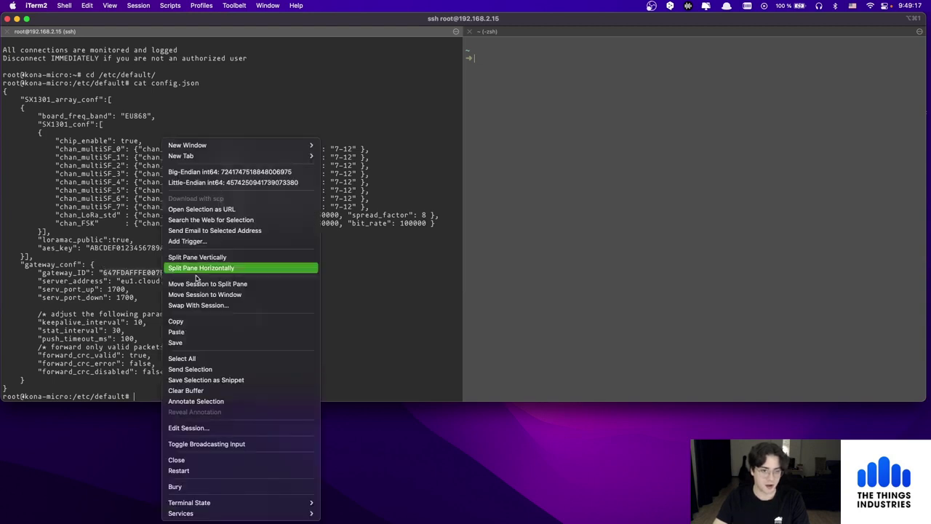
{"action": "left_click", "coordinate": [210, 321]}
{"action": "key", "text": "ctrl+Left"}
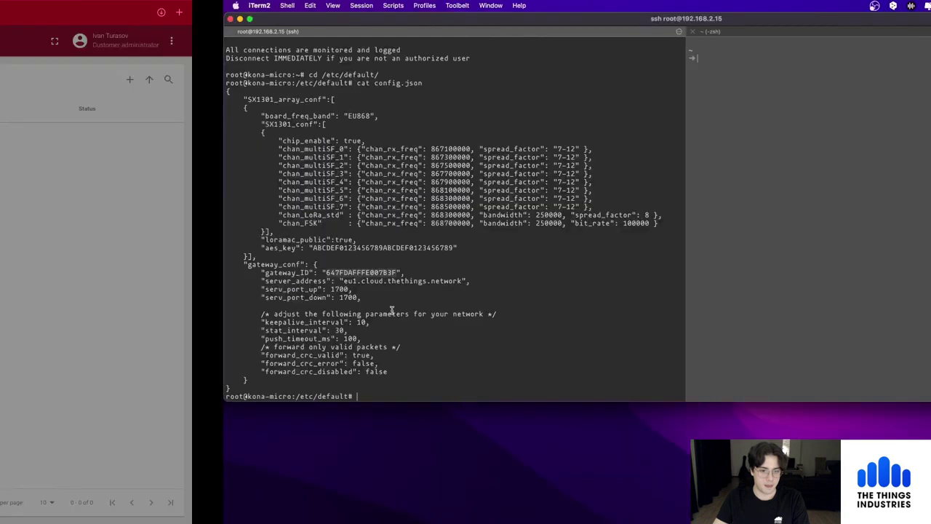
{"action": "left_click", "coordinate": [407, 206]}
{"action": "key", "text": "super+v"}
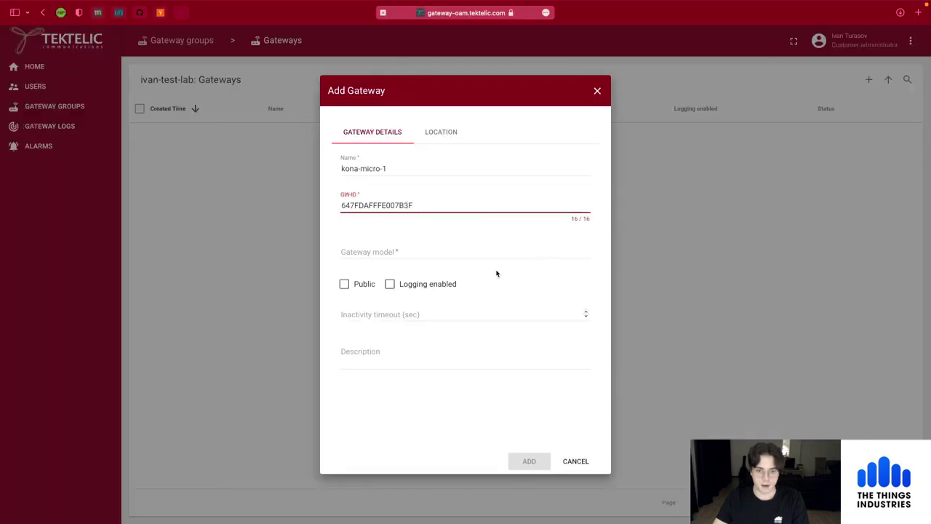
Set the gateway model to Kona Micro EU GW and enable logging for the gateway
{"action": "left_click", "coordinate": [375, 250]}
{"action": "type", "text": "micro"}
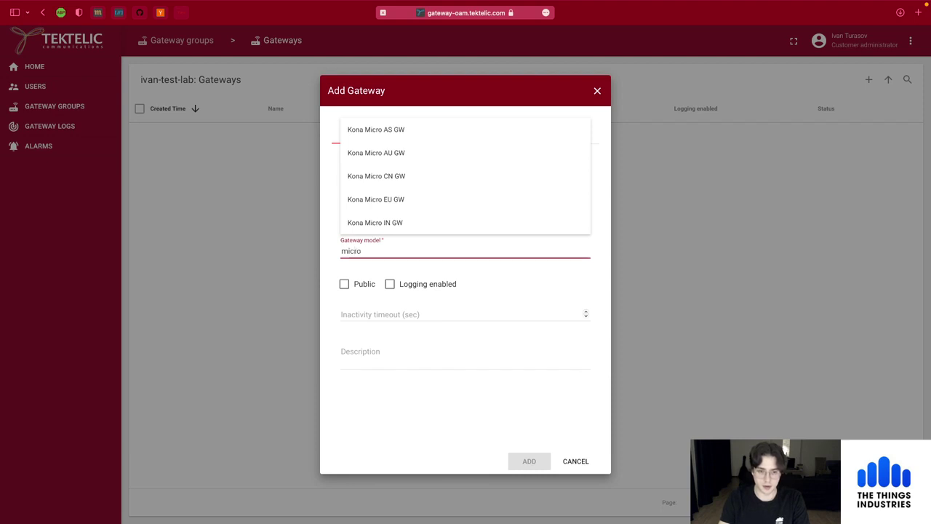
{"action": "left_click", "coordinate": [373, 207]}
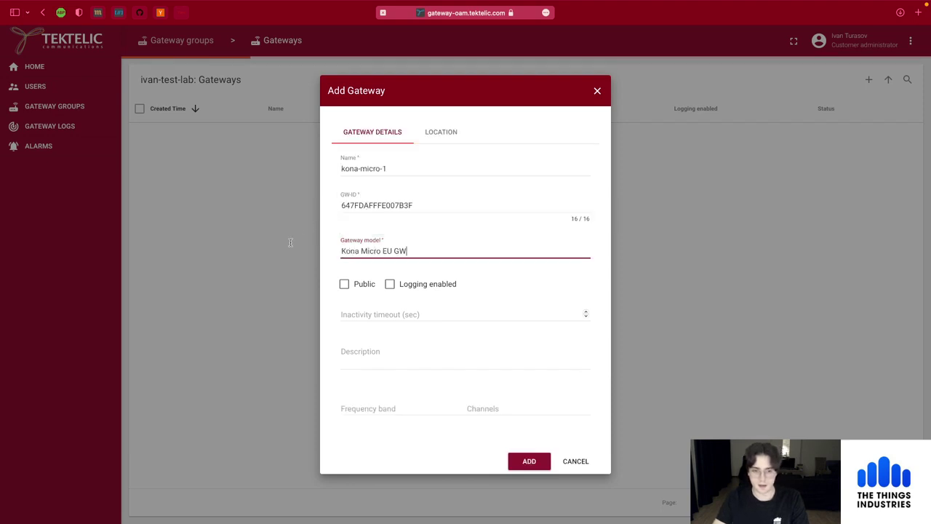
{"action": "left_click", "coordinate": [391, 285]}
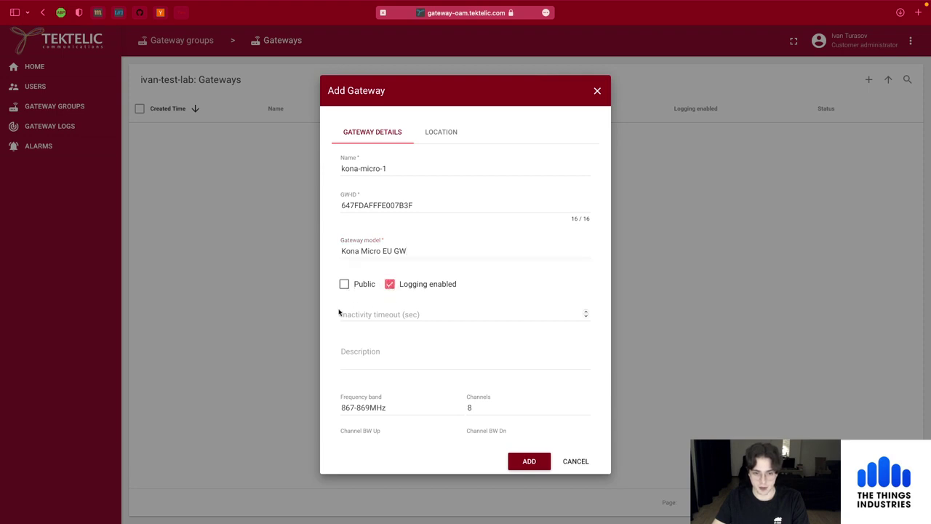
Review the model's radio parameters, add the gateway to the group, and open the details of kona-micro-1
{"action": "scroll", "coordinate": [337, 315], "scroll_direction": "down", "scroll_amount": 3}
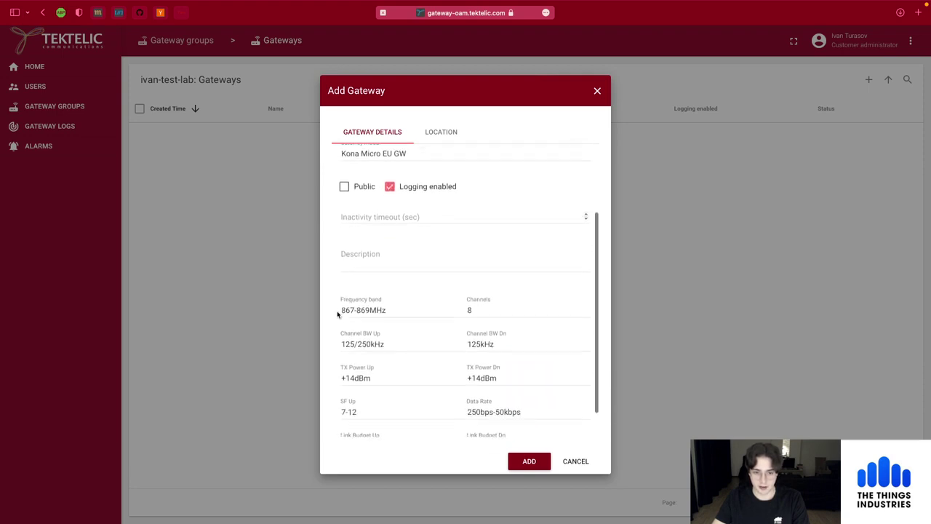
{"action": "scroll", "coordinate": [339, 298], "scroll_direction": "up", "scroll_amount": 2}
{"action": "scroll", "coordinate": [360, 347], "scroll_direction": "down", "scroll_amount": 2}
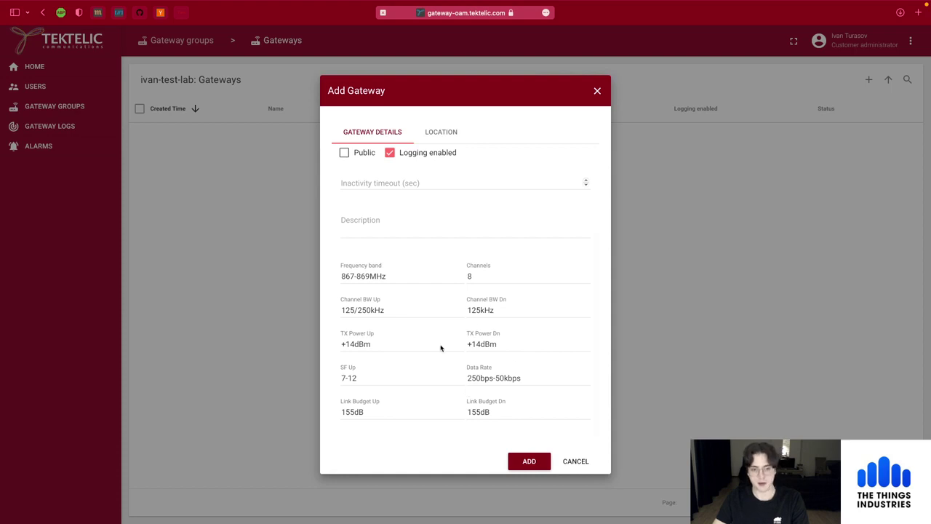
{"action": "scroll", "coordinate": [440, 347], "scroll_direction": "up", "scroll_amount": 2}
{"action": "left_click", "coordinate": [525, 461]}
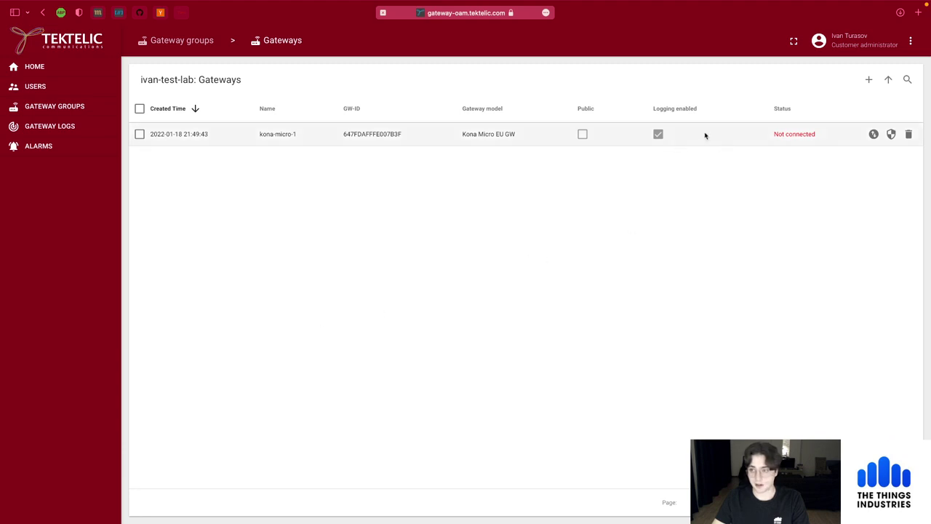
{"action": "left_click", "coordinate": [420, 131]}
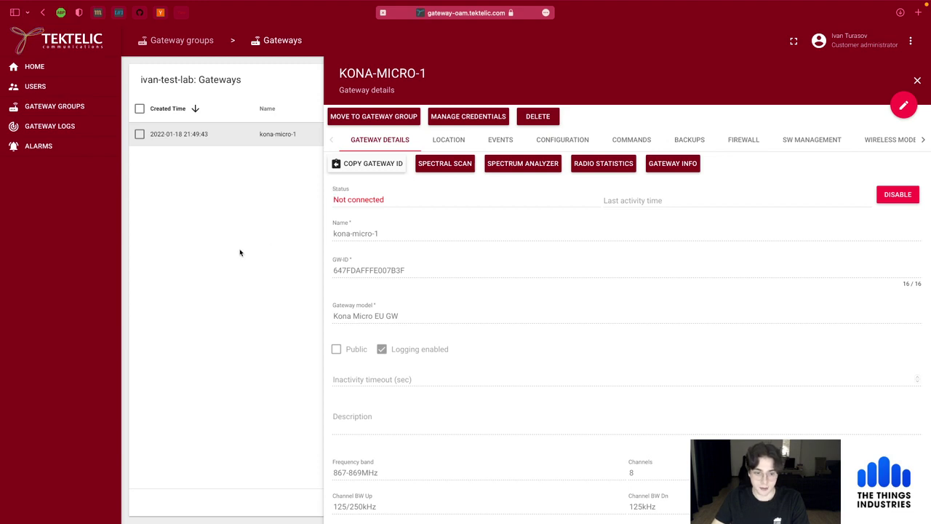
Return to the iTerm2 SSH session and open tektelic-bridge.toml in vi
{"action": "key", "text": "ctrl+Right"}
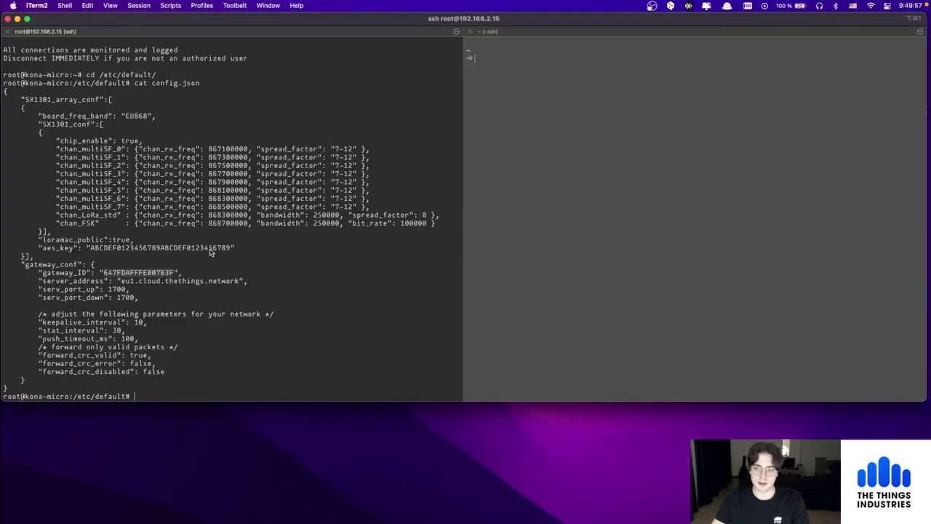
{"action": "left_click", "coordinate": [259, 239]}
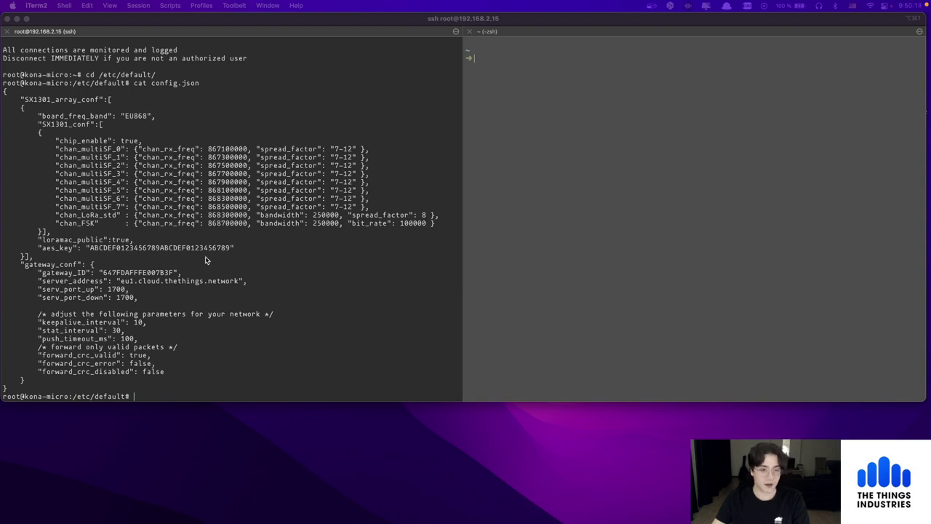
{"action": "left_click", "coordinate": [238, 258]}
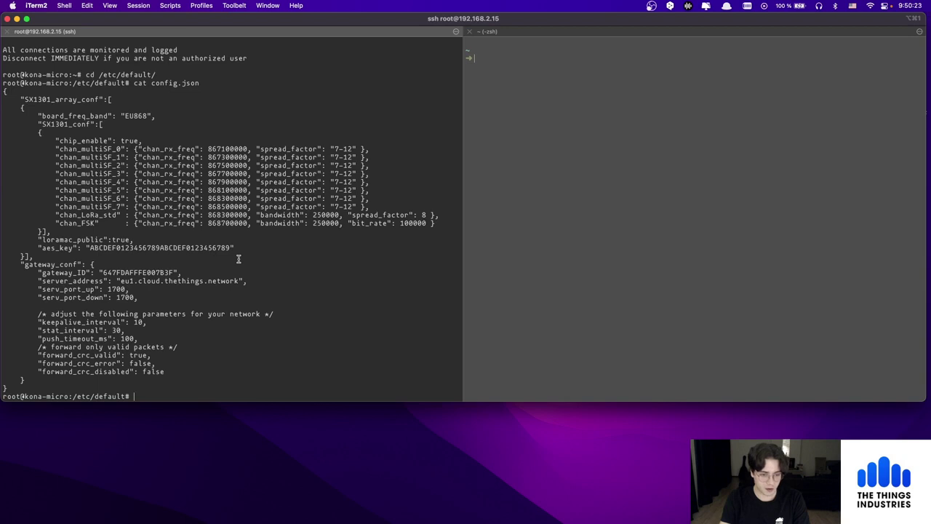
{"action": "type", "text": "vi"}
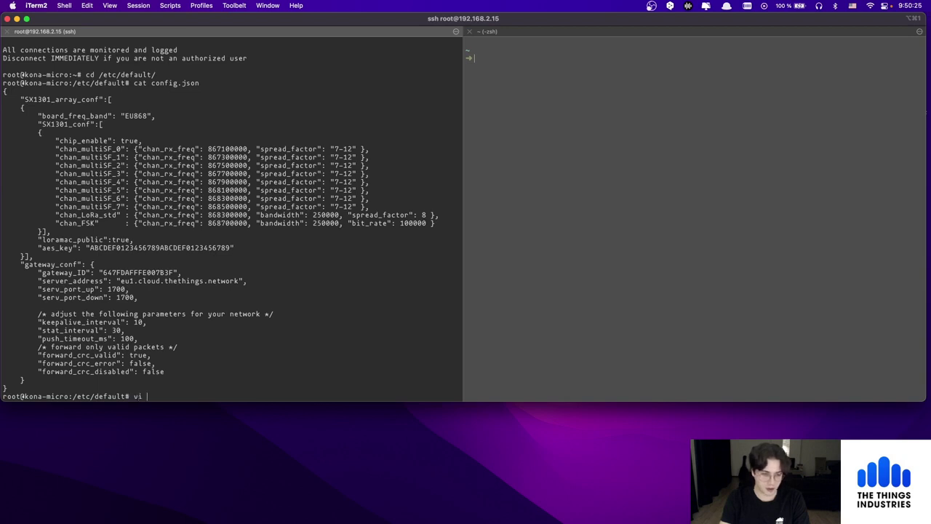
{"action": "type", "text": " te"}
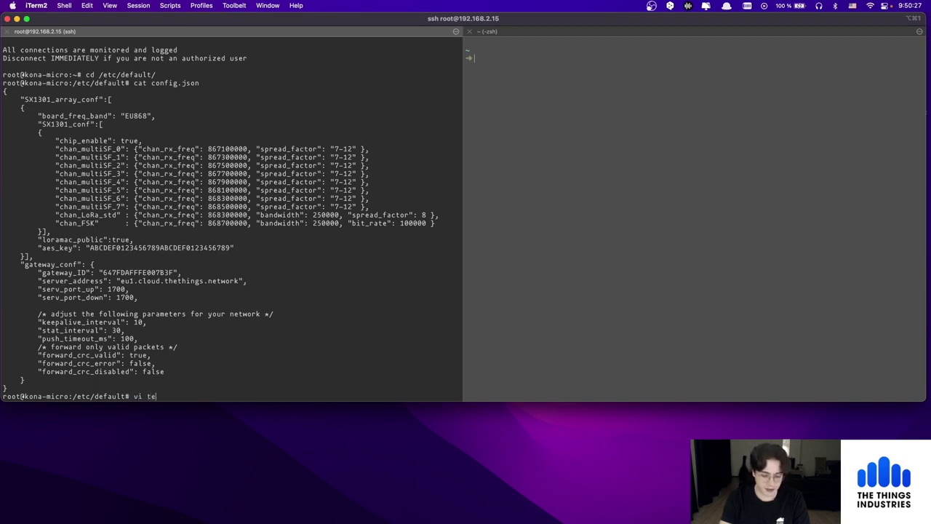
{"action": "type", "text": "ktelic"}
{"action": "key", "text": "Tab"}
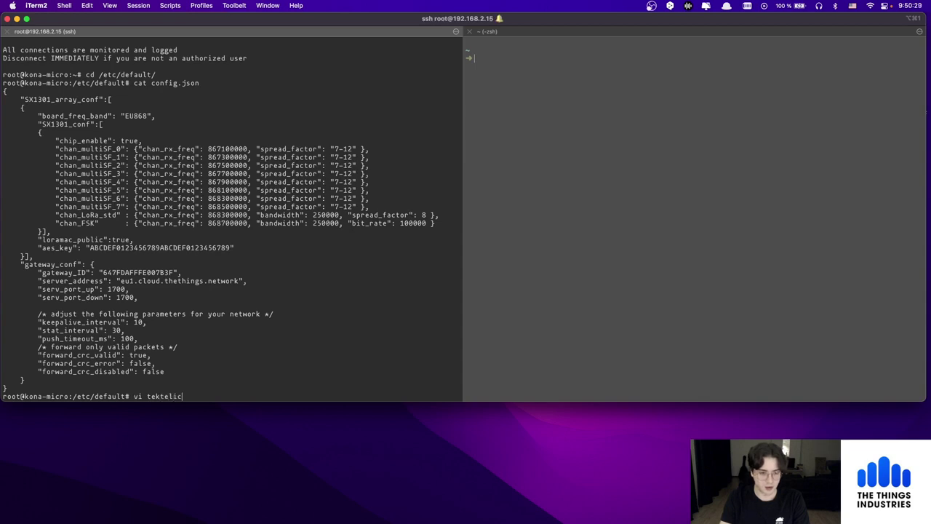
{"action": "type", "text": "-"}
{"action": "key", "text": "Tab"}
{"action": "type", "text": "toml"}
{"action": "key", "text": "Return"}
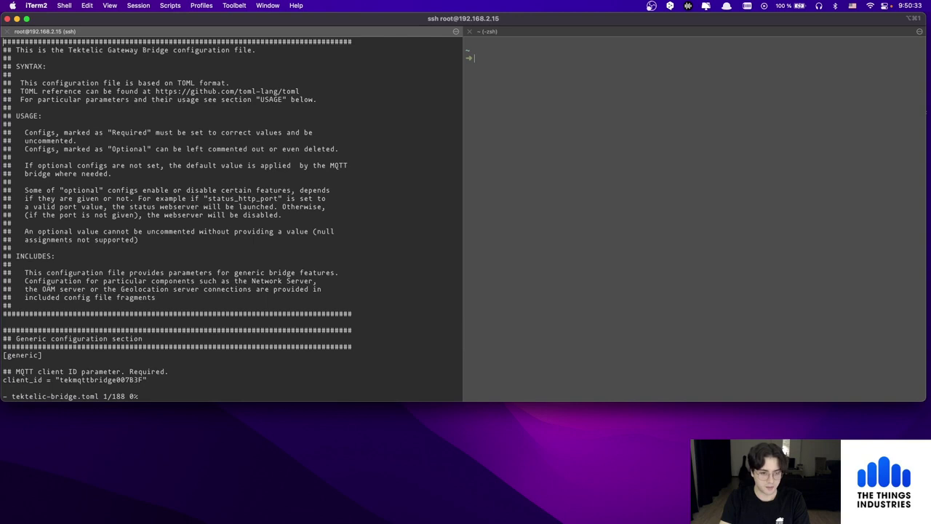
Look through tektelic-bridge.toml down to the includes list in the auxiliary configuration section
{"action": "key", "text": "Down"}
{"action": "key", "text": "Down"}
{"action": "key", "text": "Down"}
{"action": "key", "text": "Down"}
{"action": "key", "text": "Down"}
{"action": "key", "text": "Down"}
{"action": "key", "text": "Down"}
{"action": "key", "text": "Down"}
{"action": "key", "text": "Down"}
{"action": "key", "text": "Down"}
{"action": "key", "text": "Down"}
{"action": "key", "text": "Down"}
{"action": "key", "text": "Down"}
{"action": "key", "text": "Down"}
{"action": "key", "text": "Down"}
{"action": "key", "text": "Down"}
{"action": "key", "text": "Down"}
{"action": "key", "text": "Down"}
{"action": "key", "text": "Down"}
{"action": "key", "text": "Down"}
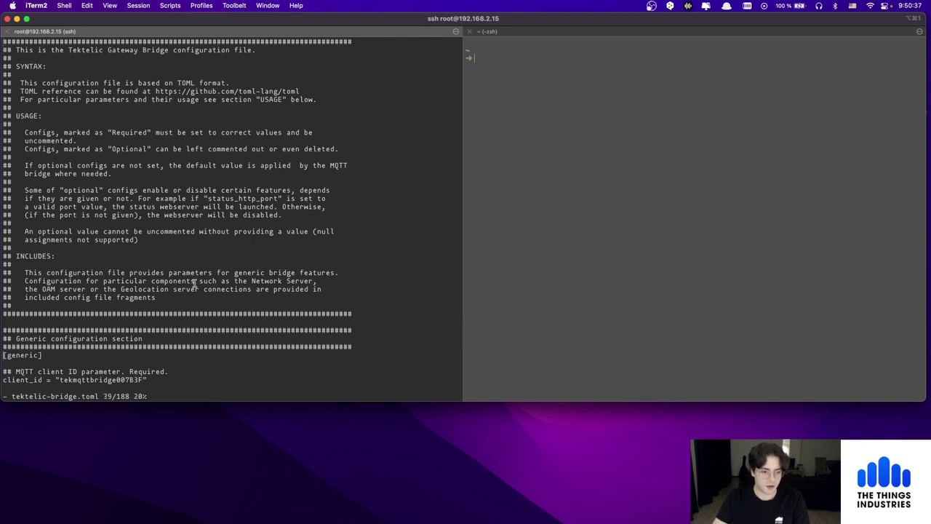
{"action": "key", "text": "Down"}
{"action": "key", "text": "Down"}
{"action": "key", "text": "Down"}
{"action": "key", "text": "Down"}
{"action": "key", "text": "Down"}
{"action": "key", "text": "Down"}
{"action": "key", "text": "Down"}
{"action": "key", "text": "Down"}
{"action": "key", "text": "Down"}
{"action": "key", "text": "Down"}
{"action": "key", "text": "Down"}
{"action": "key", "text": "Down"}
{"action": "key", "text": "Down"}
{"action": "key", "text": "Down"}
{"action": "key", "text": "Down"}
{"action": "key", "text": "Down"}
{"action": "key", "text": "Down"}
{"action": "key", "text": "Down"}
{"action": "key", "text": "Down"}
{"action": "key", "text": "Down"}
{"action": "key", "text": "Down"}
{"action": "key", "text": "Down"}
{"action": "key", "text": "Down"}
{"action": "key", "text": "Down"}
{"action": "key", "text": "Down"}
{"action": "key", "text": "Down"}
{"action": "key", "text": "Down"}
{"action": "key", "text": "Down"}
{"action": "key", "text": "Down"}
{"action": "key", "text": "Down"}
{"action": "key", "text": "Down"}
{"action": "key", "text": "Down"}
{"action": "key", "text": "Down"}
{"action": "key", "text": "Down"}
{"action": "key", "text": "Down"}
{"action": "key", "text": "Down"}
{"action": "key", "text": "Down"}
{"action": "key", "text": "Down"}
{"action": "key", "text": "Down"}
{"action": "key", "text": "Down"}
{"action": "key", "text": "Down"}
{"action": "key", "text": "Down"}
{"action": "key", "text": "Down"}
{"action": "key", "text": "Down"}
{"action": "key", "text": "Down"}
{"action": "key", "text": "Down"}
{"action": "key", "text": "Down"}
{"action": "key", "text": "Down"}
{"action": "key", "text": "Down"}
{"action": "key", "text": "Down"}
{"action": "key", "text": "Down"}
{"action": "key", "text": "Down"}
{"action": "key", "text": "Down"}
{"action": "key", "text": "Down"}
{"action": "key", "text": "Down"}
{"action": "key", "text": "Down"}
{"action": "key", "text": "Down"}
{"action": "key", "text": "Down"}
{"action": "key", "text": "Down"}
{"action": "key", "text": "Down"}
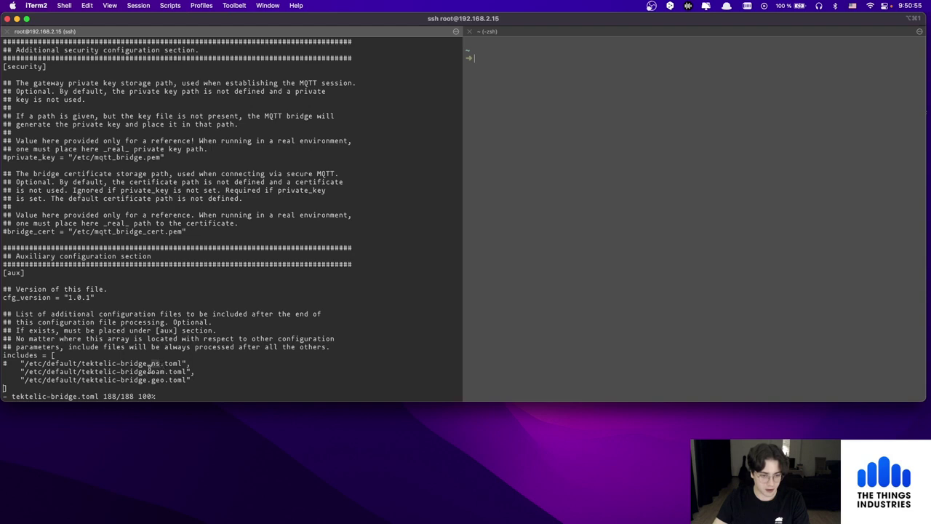
Examine the includes entries for tektelic-bridge.oam.toml and the commented-out tektelic-bridge.ns.toml, and close the file
{"action": "left_click_drag", "start_coordinate": [151, 372], "coordinate": [167, 371]}
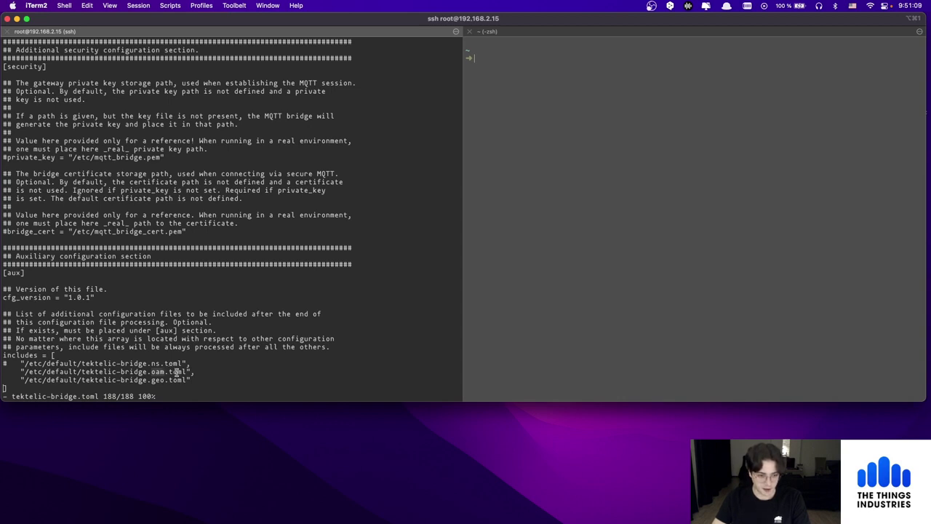
{"action": "left_click_drag", "start_coordinate": [3, 363], "coordinate": [189, 362]}
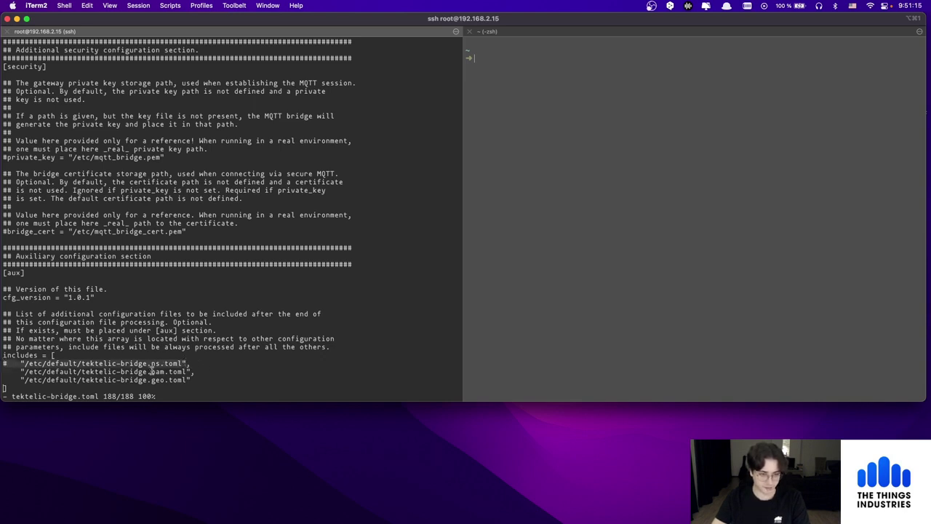
{"action": "left_click", "coordinate": [138, 352]}
{"action": "left_click_drag", "start_coordinate": [3, 362], "coordinate": [258, 362]}
{"action": "left_click", "coordinate": [258, 362]}
{"action": "type", "text": ":q"}
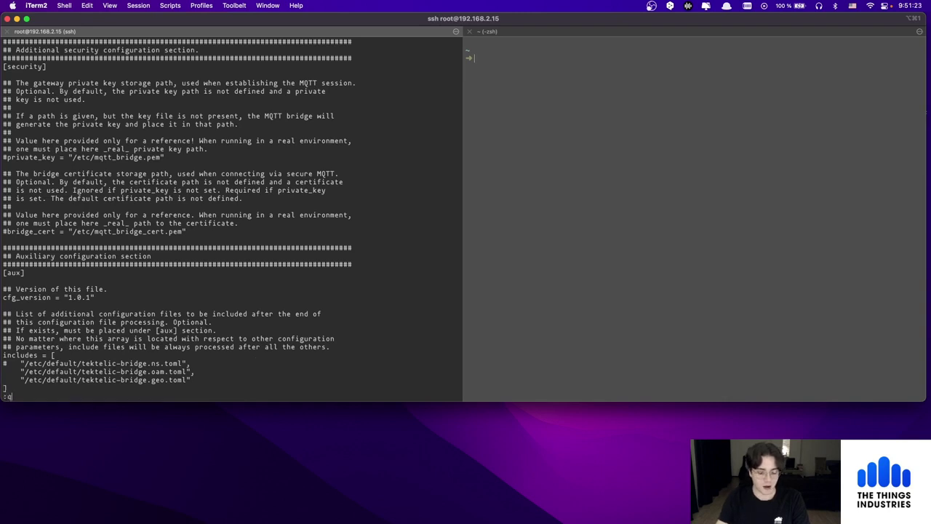
{"action": "type", "text": "wq"}
{"action": "key", "text": "Return"}
Open the OA&M configuration fragment tektelic-bridge.oam.toml in vi
{"action": "key", "text": "Up"}
{"action": "key", "text": "BackSpace"}
{"action": "key", "text": "BackSpace"}
{"action": "key", "text": "BackSpace"}
{"action": "key", "text": "BackSpace"}
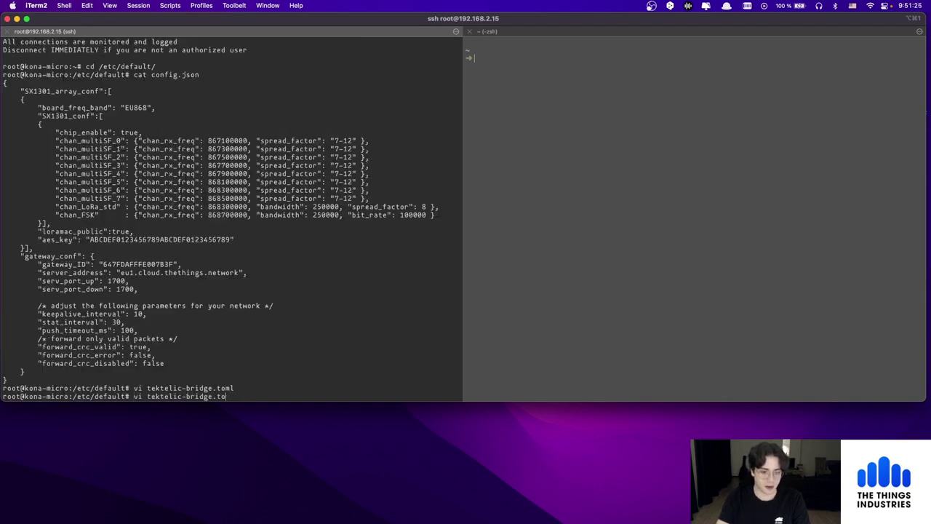
{"action": "type", "text": "oam.toml"}
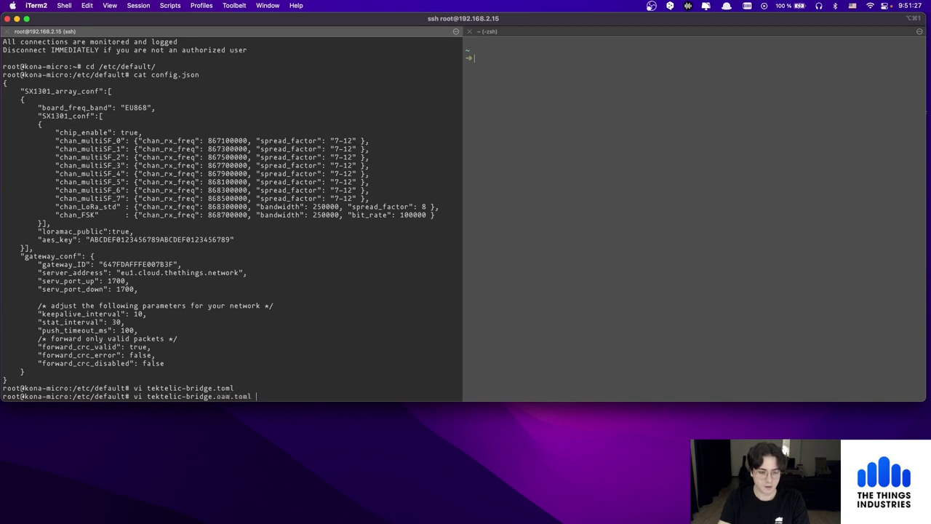
{"action": "key", "text": "Return"}
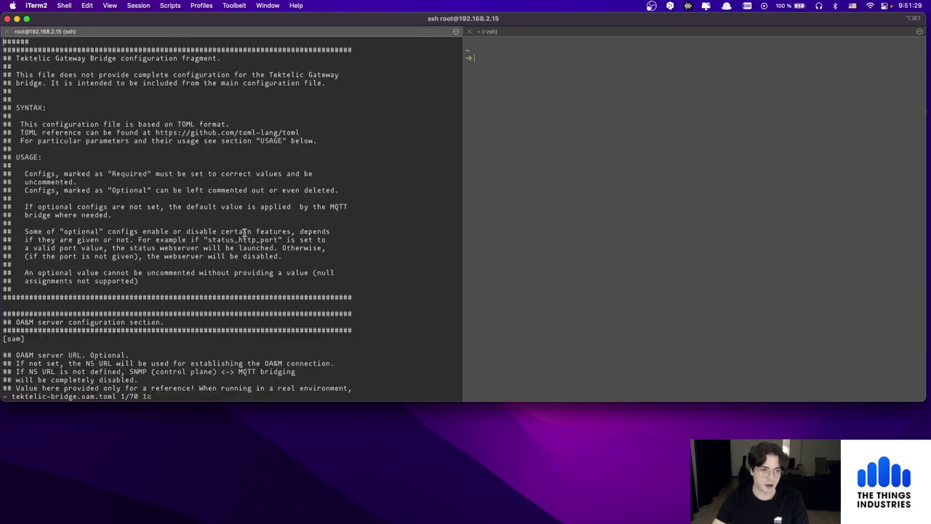
Look through tektelic-bridge.oam.toml down to the url, gw_user and gw_pass entries in the OA&M server section
{"action": "key", "text": "Down"}
{"action": "key", "text": "Down"}
{"action": "key", "text": "Down"}
{"action": "key", "text": "Down"}
{"action": "key", "text": "Down"}
{"action": "key", "text": "Down"}
{"action": "key", "text": "Down"}
{"action": "key", "text": "Down"}
{"action": "key", "text": "Down"}
{"action": "key", "text": "Down"}
{"action": "key", "text": "Down"}
{"action": "key", "text": "Down"}
{"action": "key", "text": "Down"}
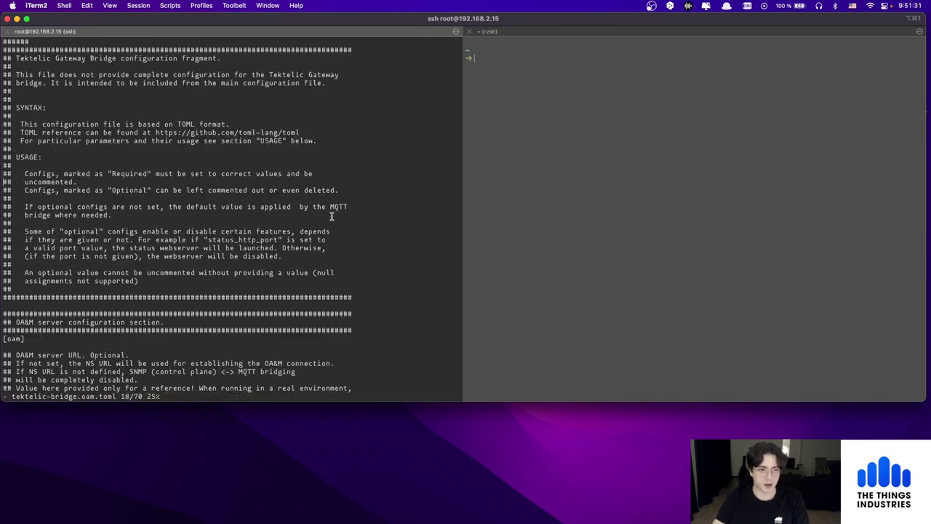
{"action": "key", "text": "Down"}
{"action": "key", "text": "Down"}
{"action": "key", "text": "Down"}
{"action": "key", "text": "Down"}
{"action": "key", "text": "Down"}
{"action": "key", "text": "Down"}
{"action": "key", "text": "Down"}
{"action": "key", "text": "Down"}
{"action": "key", "text": "Down"}
{"action": "key", "text": "Down"}
{"action": "key", "text": "Down"}
{"action": "key", "text": "Down"}
{"action": "key", "text": "Down"}
{"action": "key", "text": "Down"}
{"action": "key", "text": "Down"}
{"action": "key", "text": "Down"}
{"action": "key", "text": "Down"}
{"action": "key", "text": "Down"}
{"action": "key", "text": "Down"}
{"action": "key", "text": "Down"}
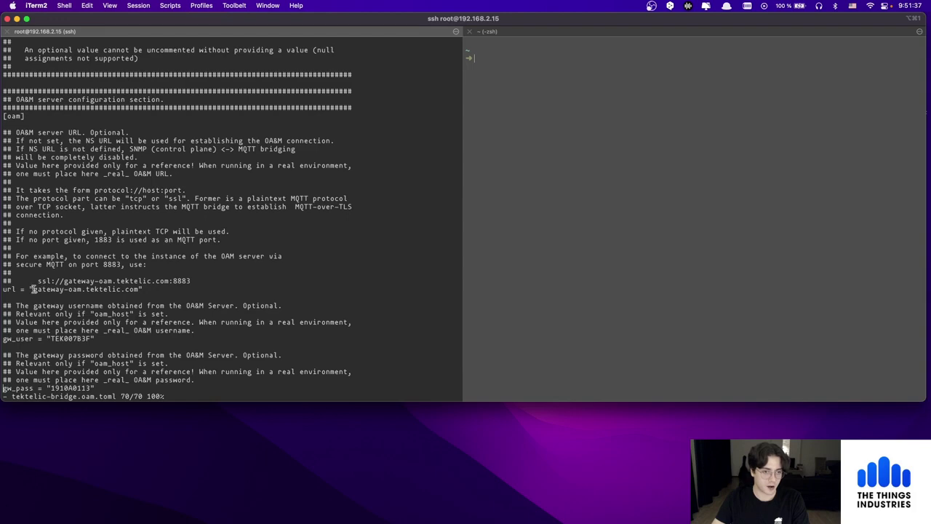
Compare the url entry in the OA&M server section with the Tektelic portal's web address in the browser
{"action": "left_click_drag", "start_coordinate": [33, 289], "coordinate": [136, 289]}
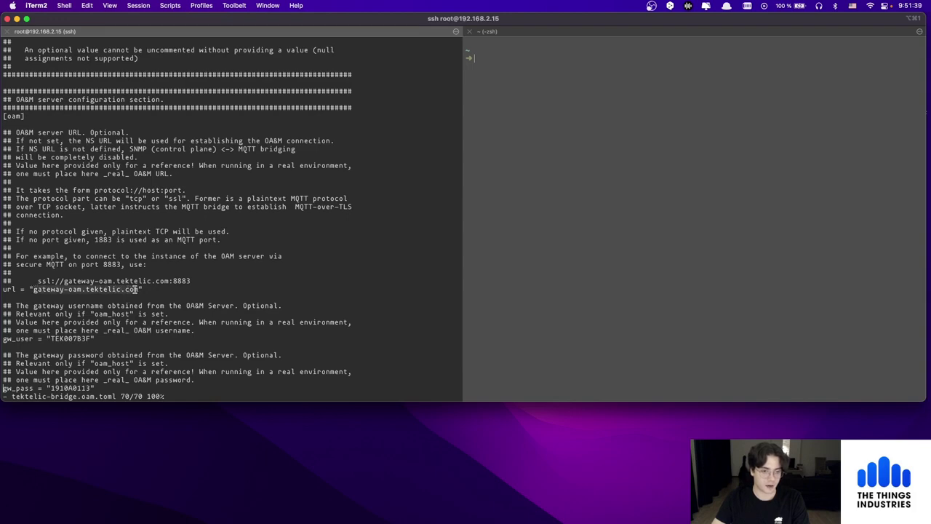
{"action": "key", "text": "cmd+Tab"}
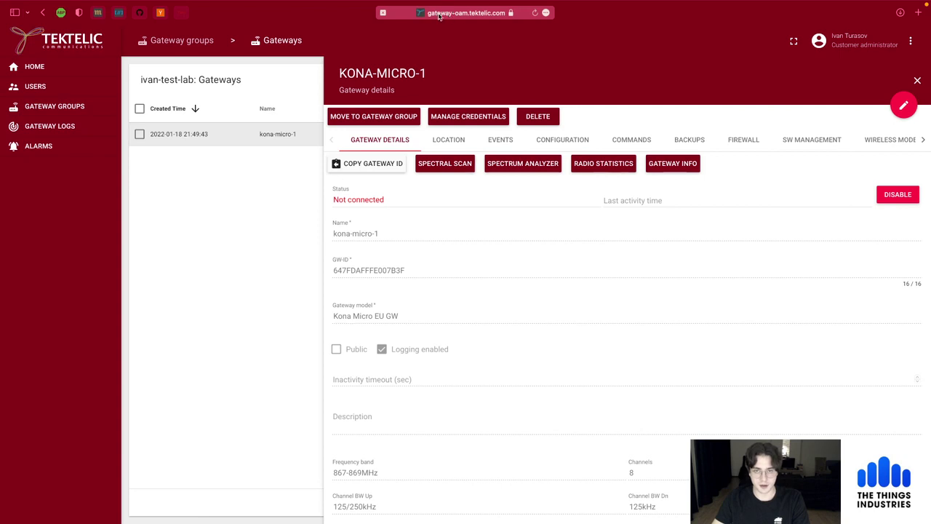
{"action": "key", "text": "super+Tab"}
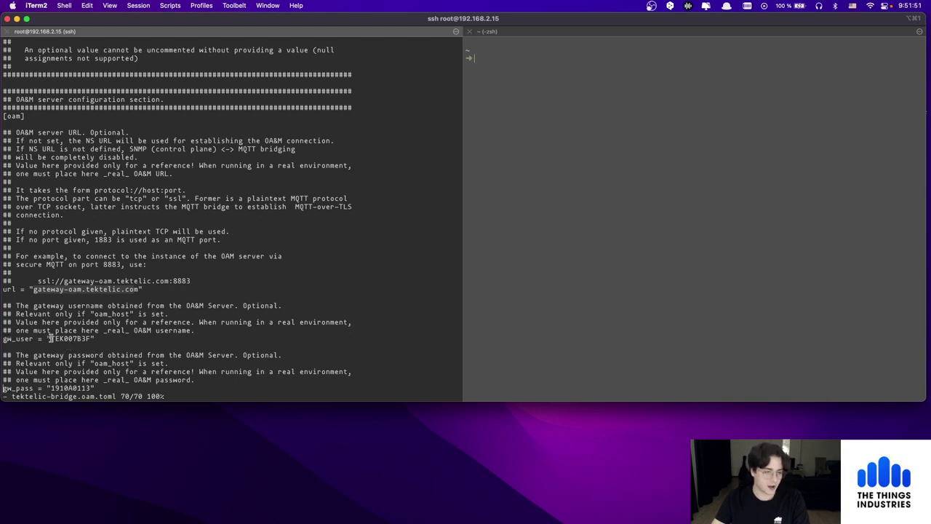
Switch to the Tektelic portal and open the credentials of the kona-micro-1 gateway with the Username field ready for editing
{"action": "left_click_drag", "start_coordinate": [92, 338], "coordinate": [49, 339]}
{"action": "key", "text": "super+Tab"}
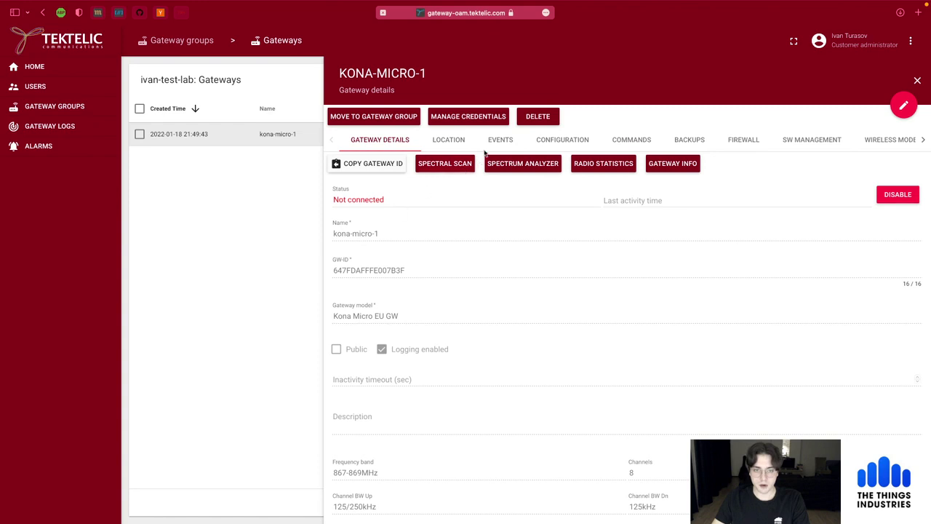
{"action": "left_click", "coordinate": [457, 121]}
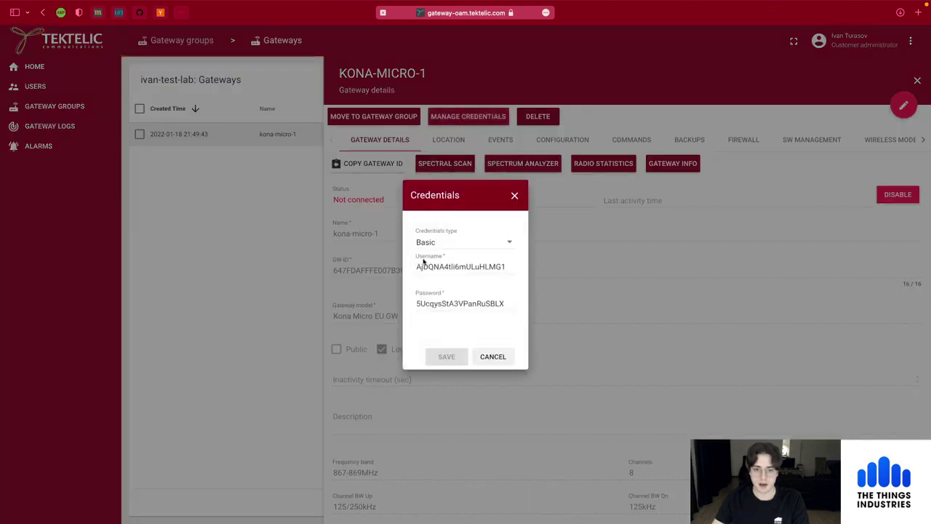
{"action": "left_click", "coordinate": [427, 269]}
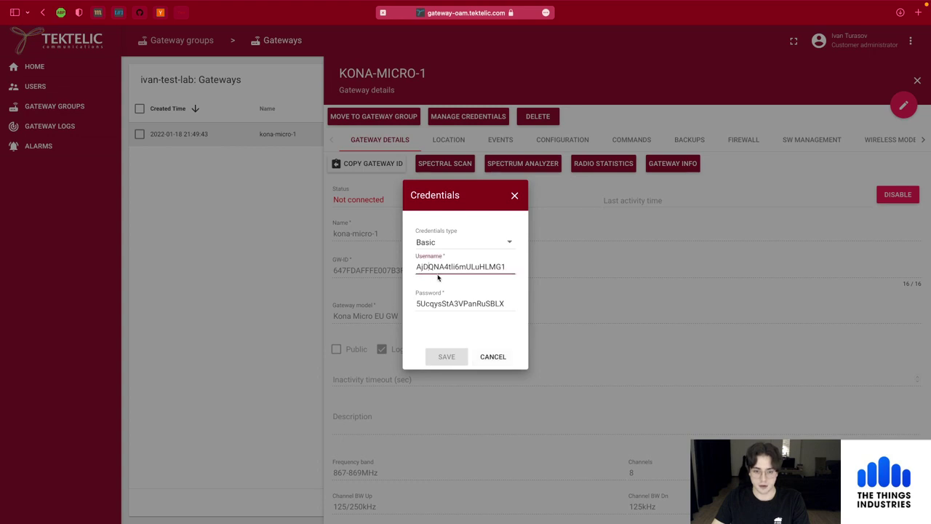
Copy the gw_user value from tektelic-bridge.oam.toml in iTerm2 and use it to replace the Username in the portal's gateway credentials
{"action": "key", "text": "super+Tab"}
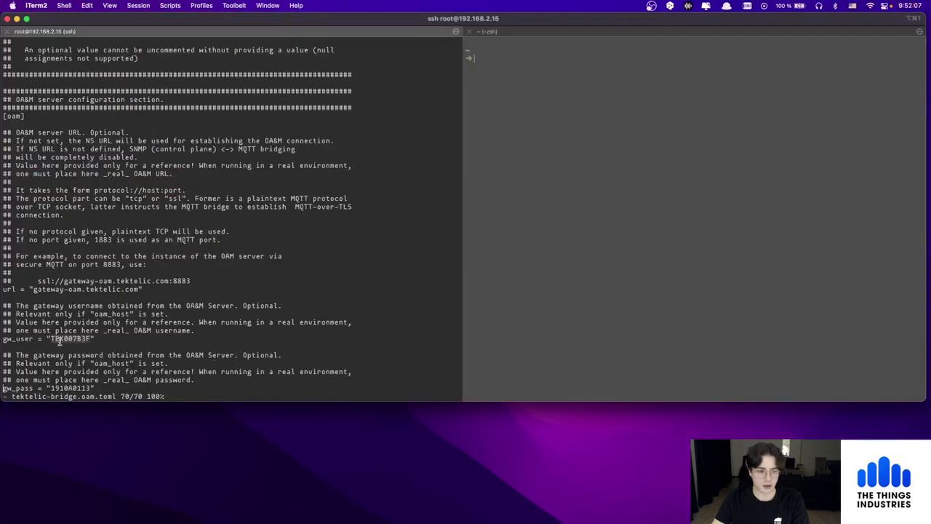
{"action": "right_click", "coordinate": [61, 342]}
{"action": "left_click", "coordinate": [74, 322]}
{"action": "key", "text": "super+Tab"}
{"action": "double_click", "coordinate": [454, 268]}
{"action": "key", "text": "super+v"}
Copy the gw_pass value from tektelic-bridge.oam.toml into the Password field of the portal's gateway credentials and save them
{"action": "key", "text": "super+Tab"}
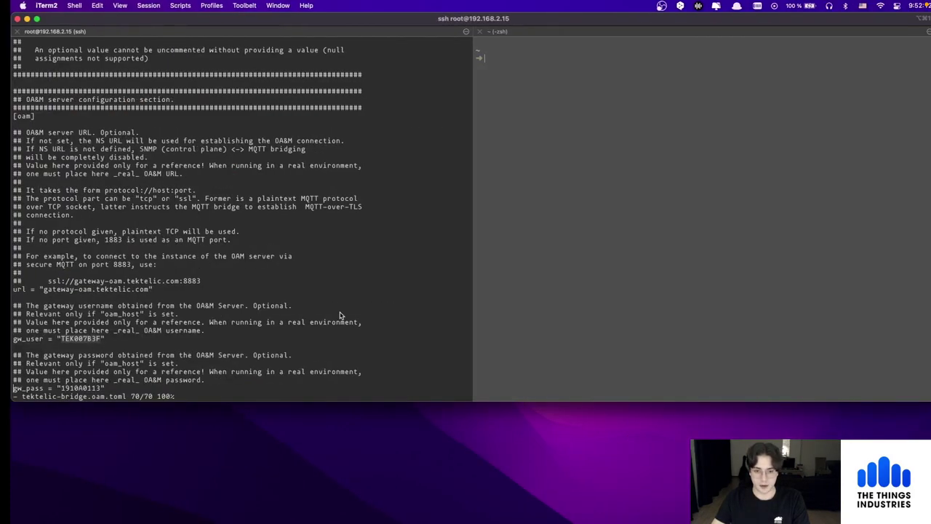
{"action": "mouse_move", "coordinate": [61, 388]}
{"action": "left_mouse_down"}
{"action": "mouse_move", "coordinate": [102, 388]}
{"action": "mouse_move", "coordinate": [51, 387]}
{"action": "left_mouse_up"}
{"action": "right_click", "coordinate": [51, 388]}
{"action": "left_click", "coordinate": [82, 323]}
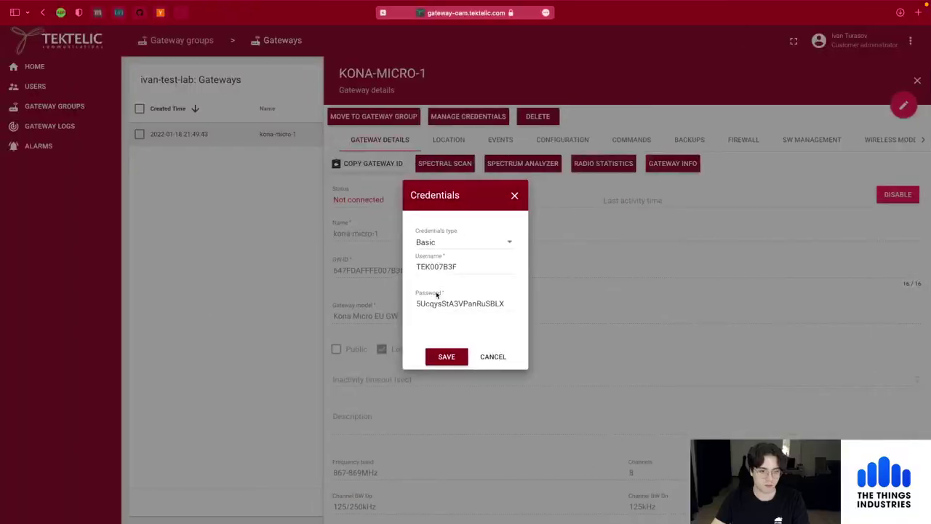
{"action": "left_click", "coordinate": [130, 302]}
{"action": "key", "text": "super+a"}
{"action": "key", "text": "super+v"}
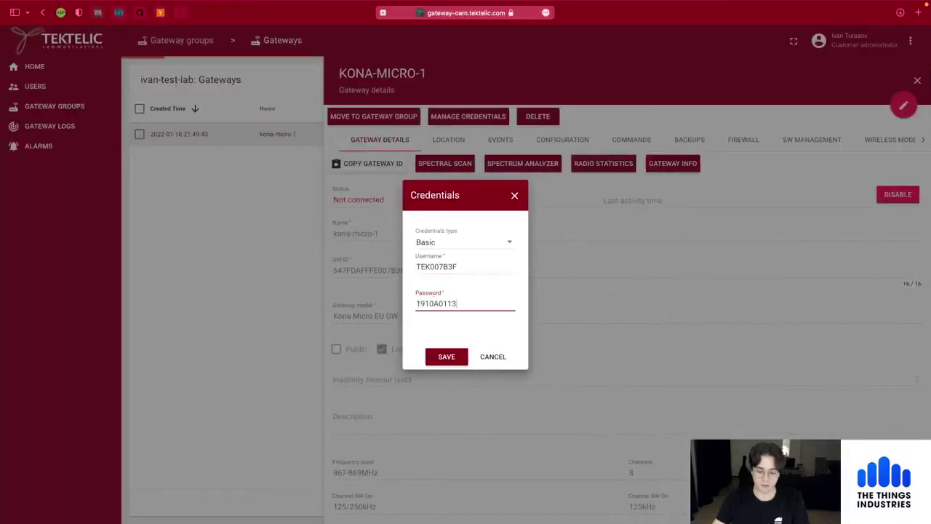
{"action": "key", "text": "Return"}
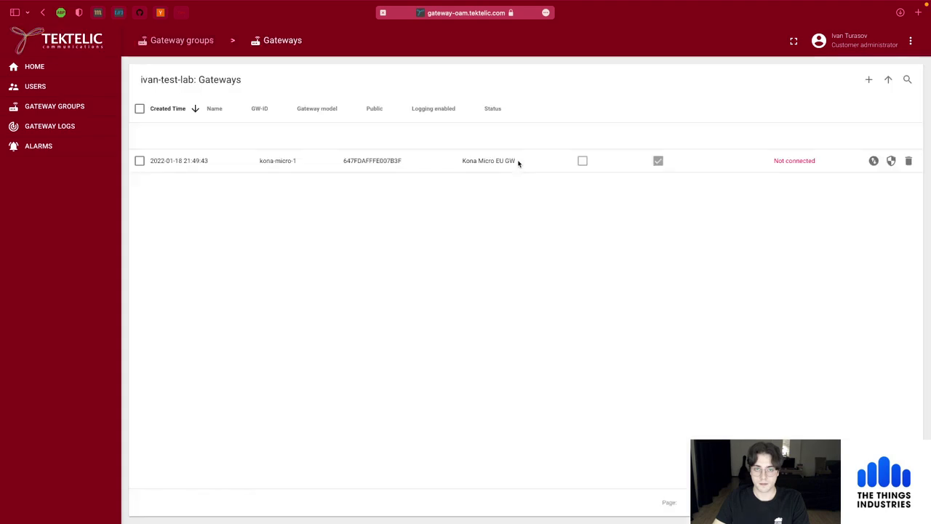
Return to the iTerm2 SSH session and quit vi without changing tektelic-bridge.oam.toml
{"action": "key", "text": "ctrl+Right"}
{"action": "key", "text": "ctrl+Left"}
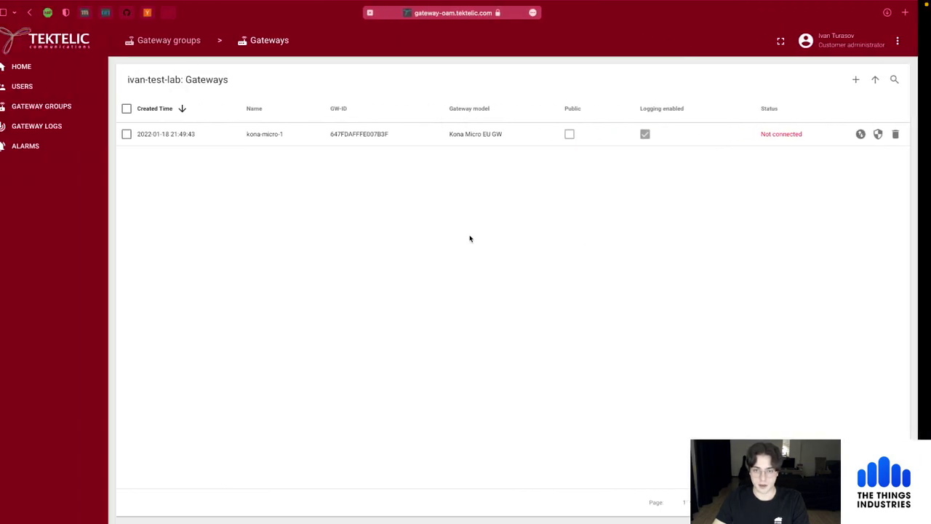
{"action": "key", "text": "ctrl+Right"}
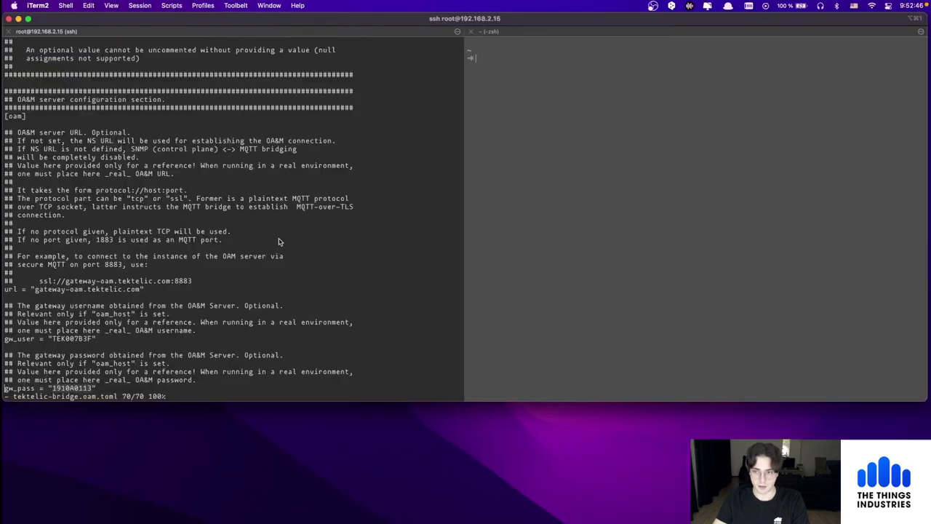
{"action": "type", "text": ":q"}
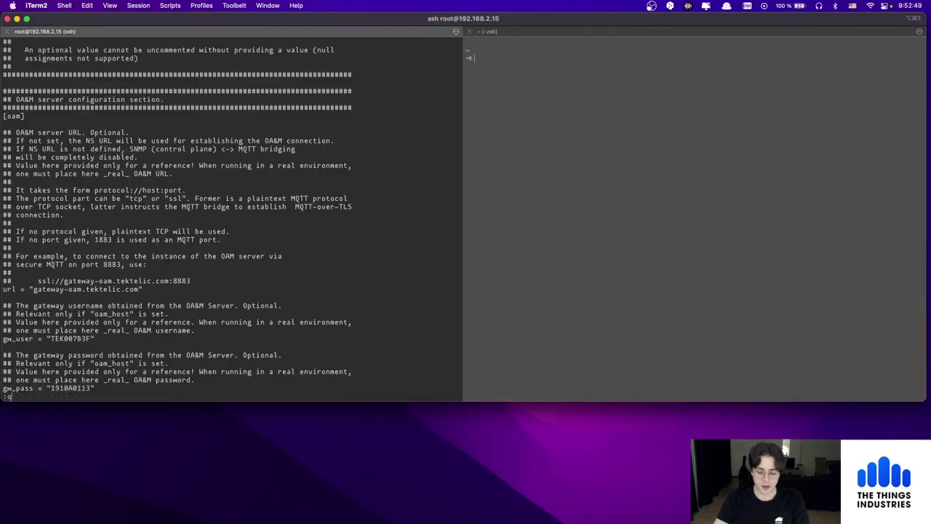
{"action": "key", "text": "Return"}
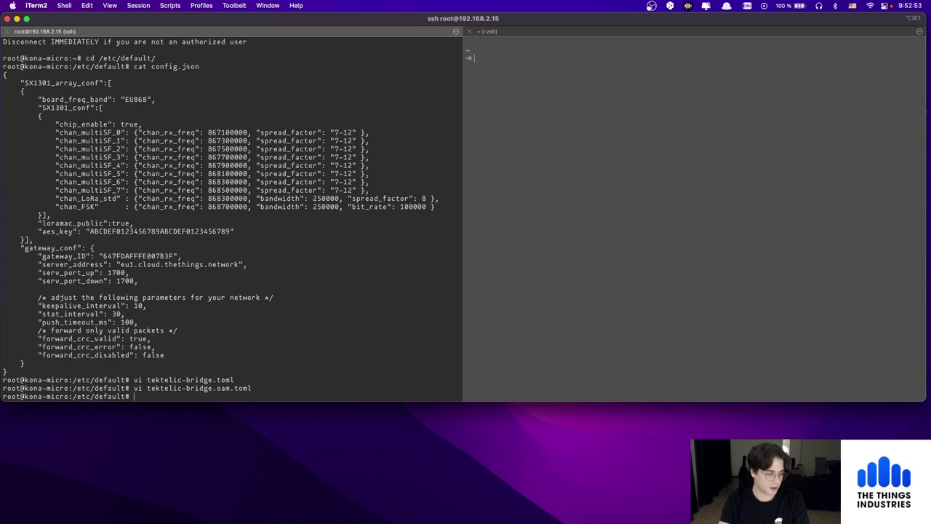
Restart the gateway's bridge service with the command monit restart mqtt-bridge
{"action": "type", "text": "m"}
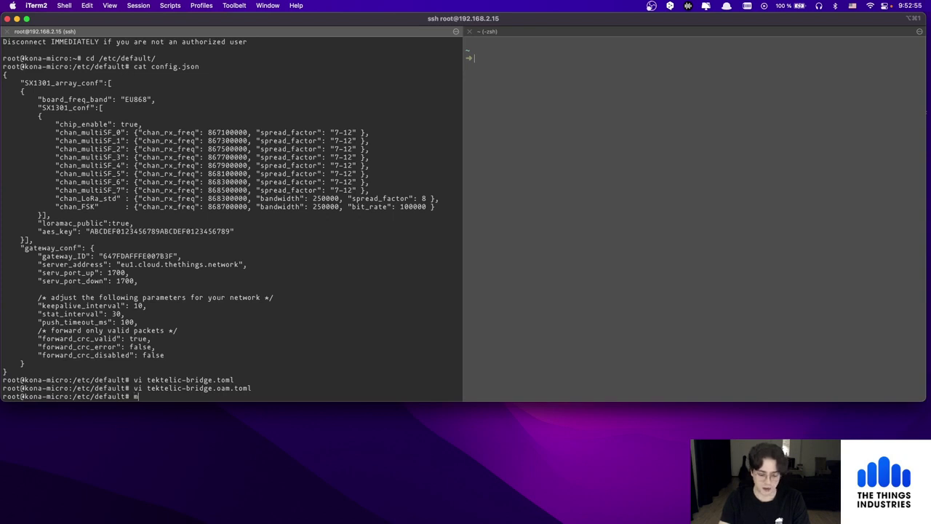
{"action": "type", "text": "onit restart "}
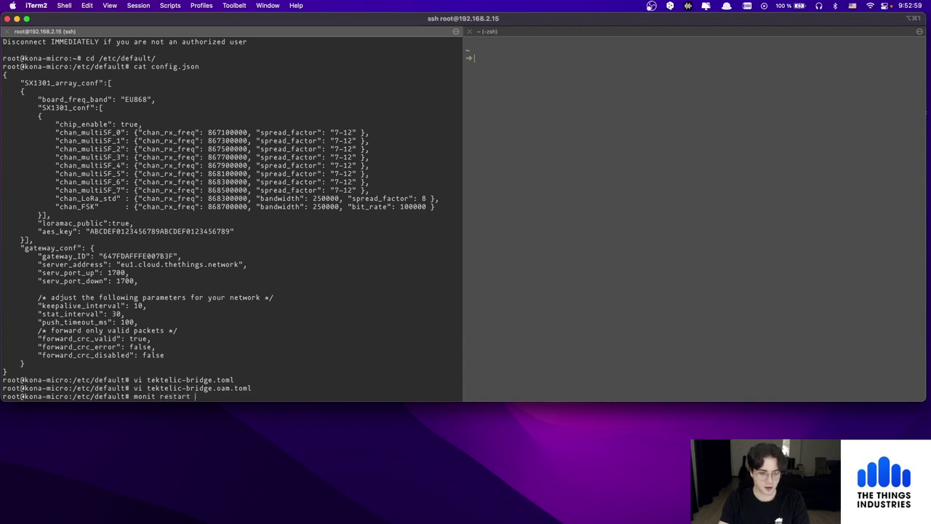
{"action": "type", "text": "mq"}
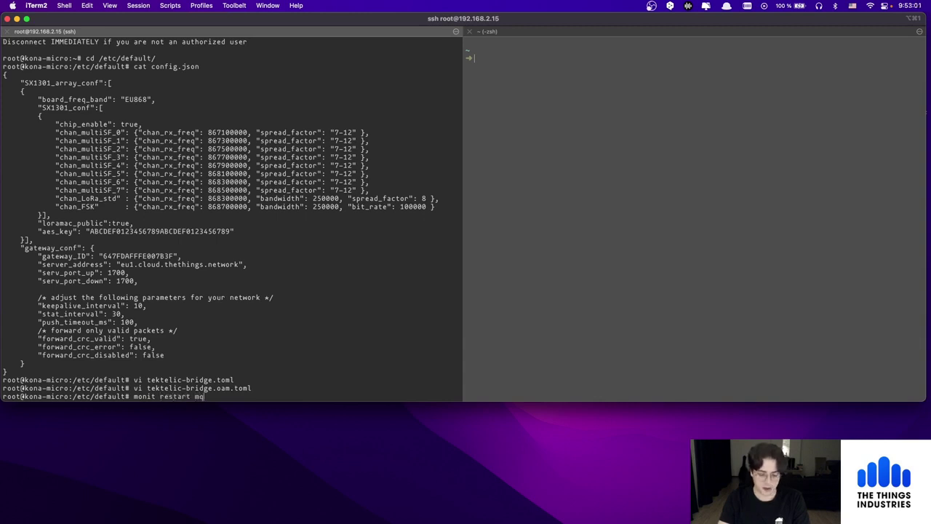
{"action": "type", "text": "tt-bridge"}
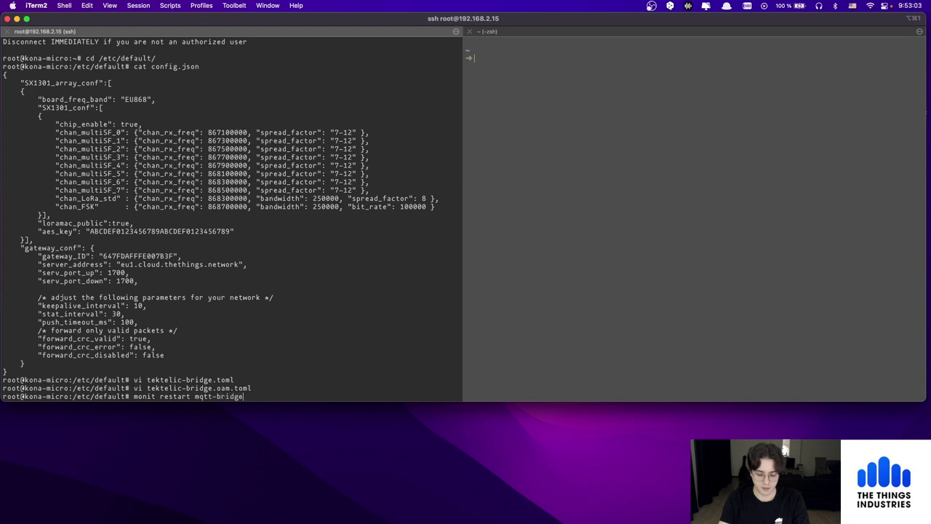
{"action": "key", "text": "Return"}
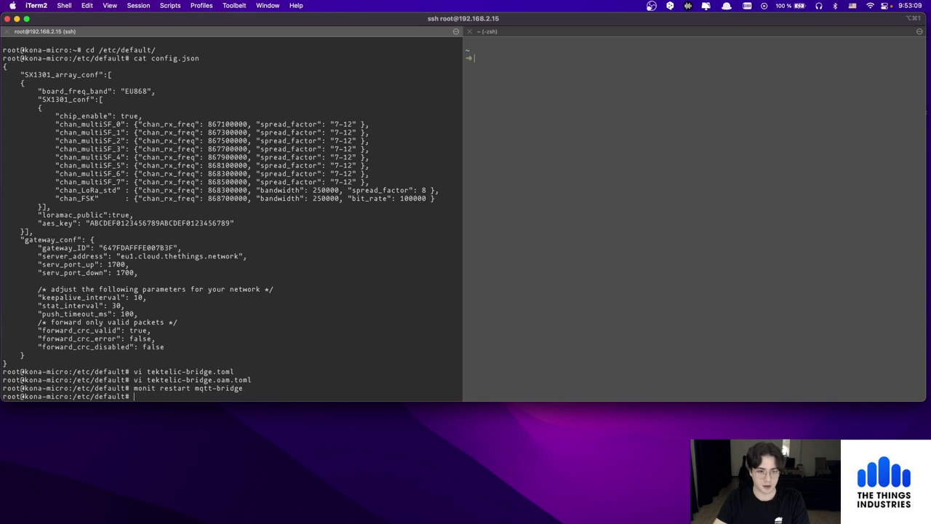
Return to the Tektelic portal and review the Gateway Info and the remaining gateway details of kona-micro-1
{"action": "key", "text": "ctrl+Left"}
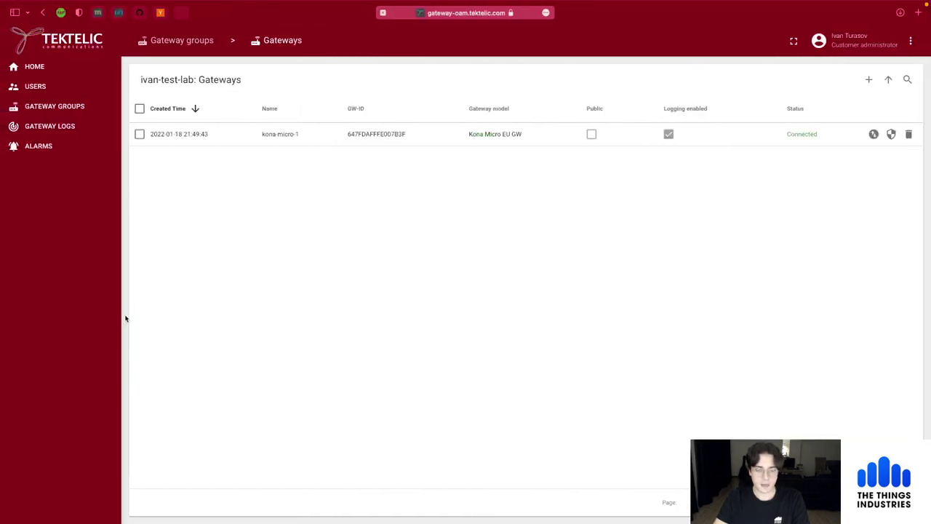
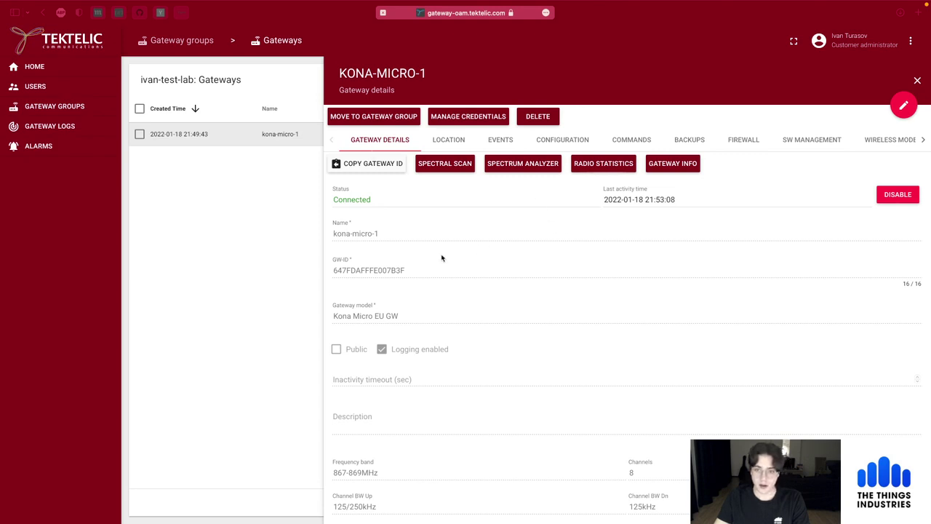
{"action": "left_click", "coordinate": [672, 164]}
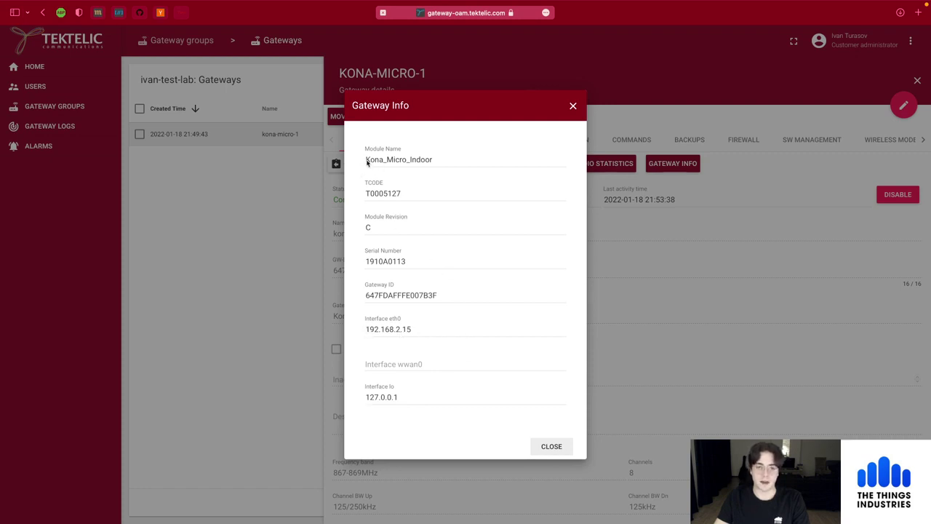
{"action": "left_click", "coordinate": [572, 107]}
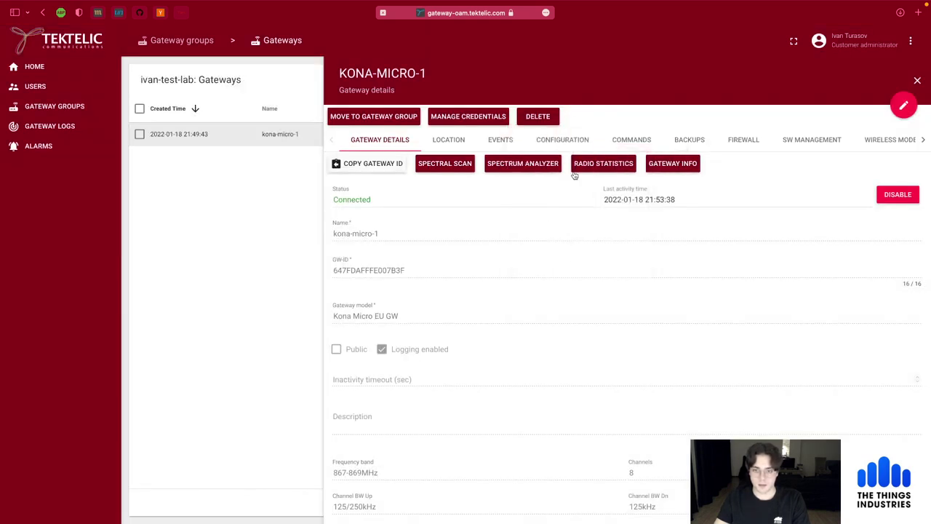
{"action": "scroll", "coordinate": [538, 316], "scroll_direction": "down", "scroll_amount": 3}
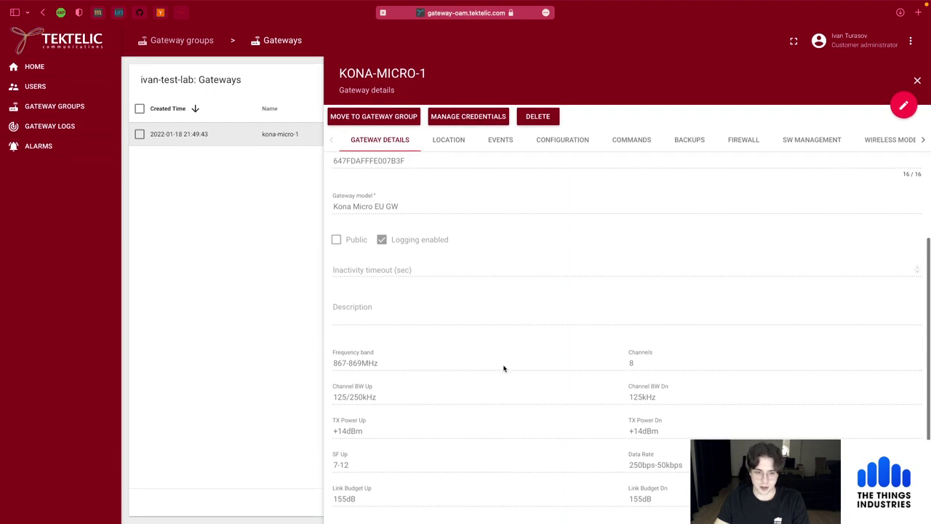
{"action": "scroll", "coordinate": [504, 368], "scroll_direction": "up", "scroll_amount": 3}
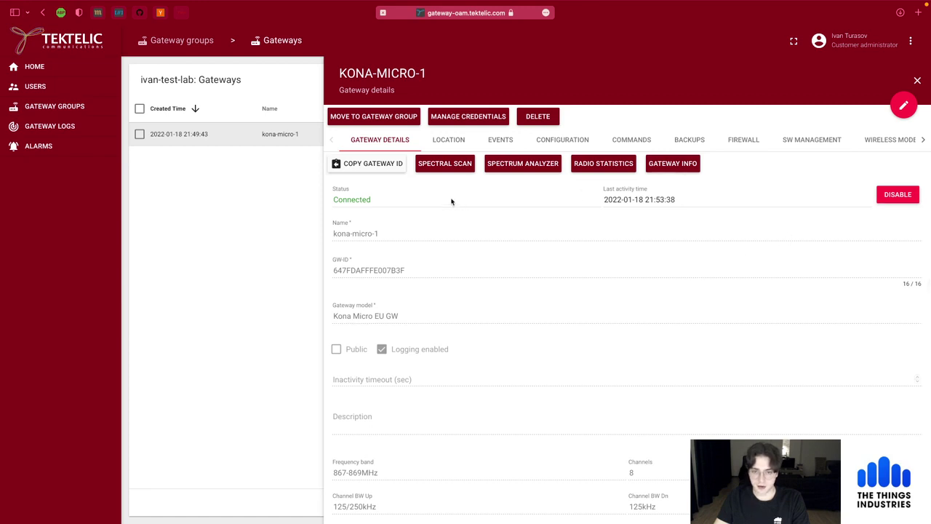
Run a spectral scan on kona-micro-1 with the default settings for Antenna 0, and close the scan after viewing its graph
{"action": "left_click", "coordinate": [445, 169]}
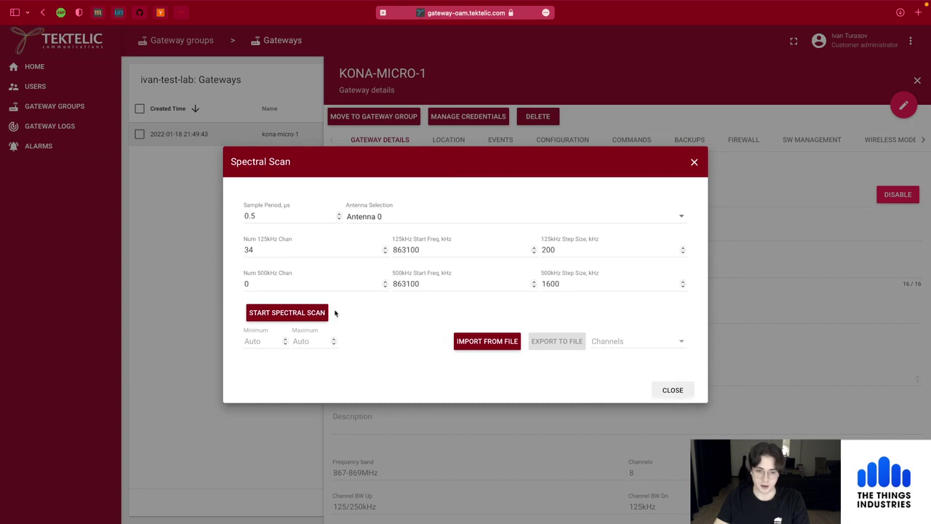
{"action": "left_click", "coordinate": [295, 312]}
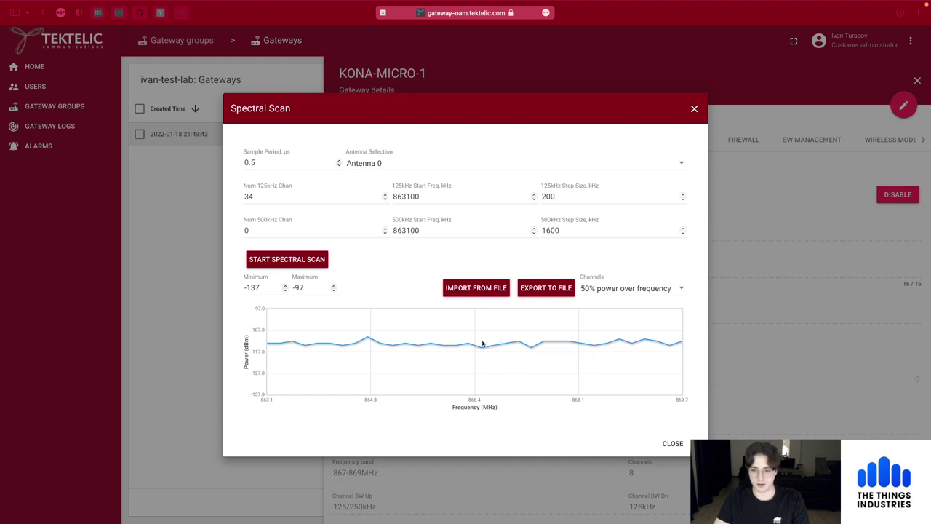
{"action": "left_click", "coordinate": [693, 110]}
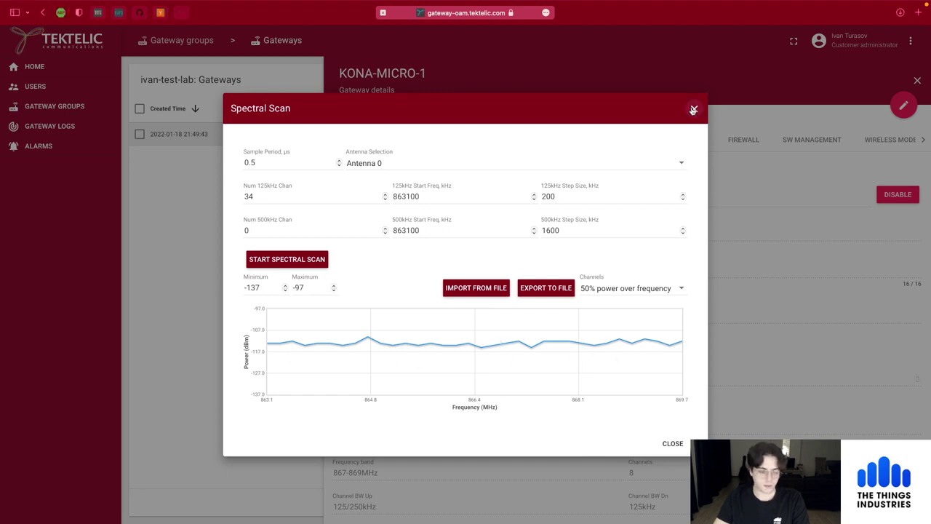
{"action": "left_click", "coordinate": [693, 110]}
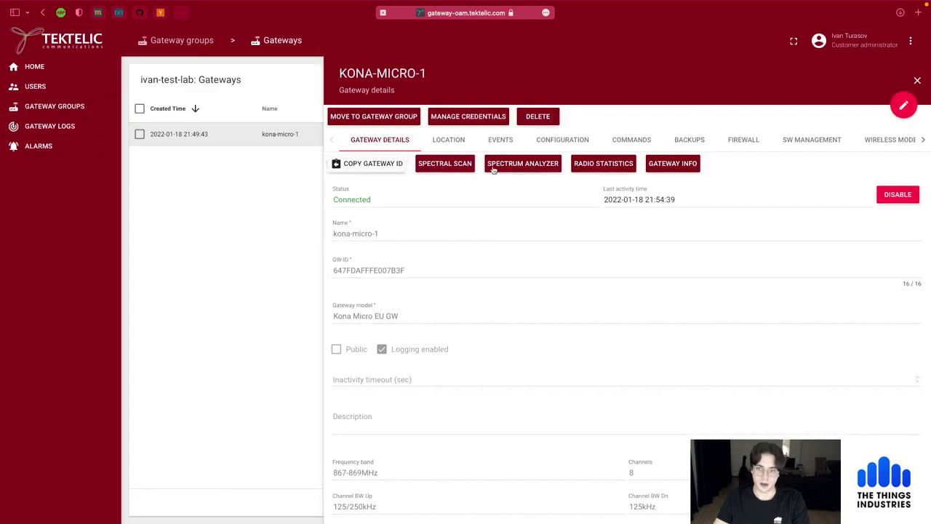
View the radio statistics of kona-micro-1, close them, and show the gateway's location settings
{"action": "left_click", "coordinate": [630, 162]}
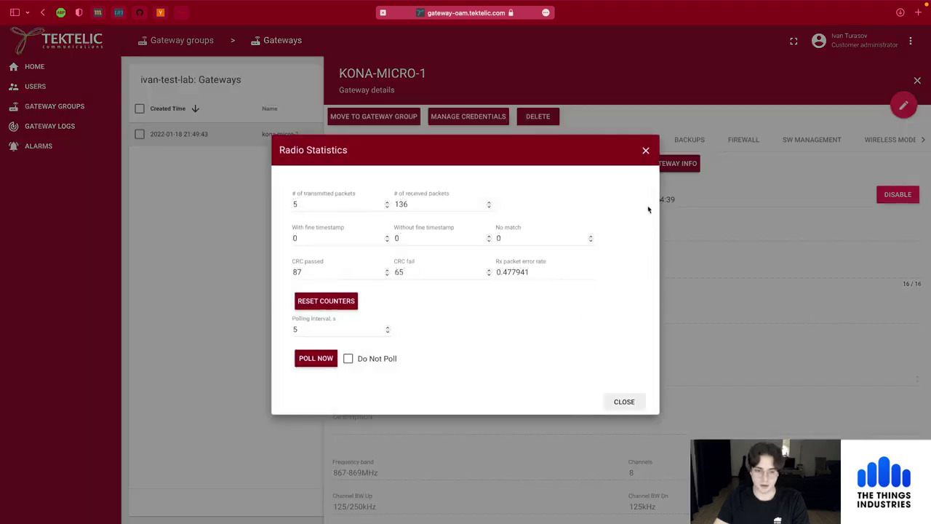
{"action": "left_click", "coordinate": [645, 151]}
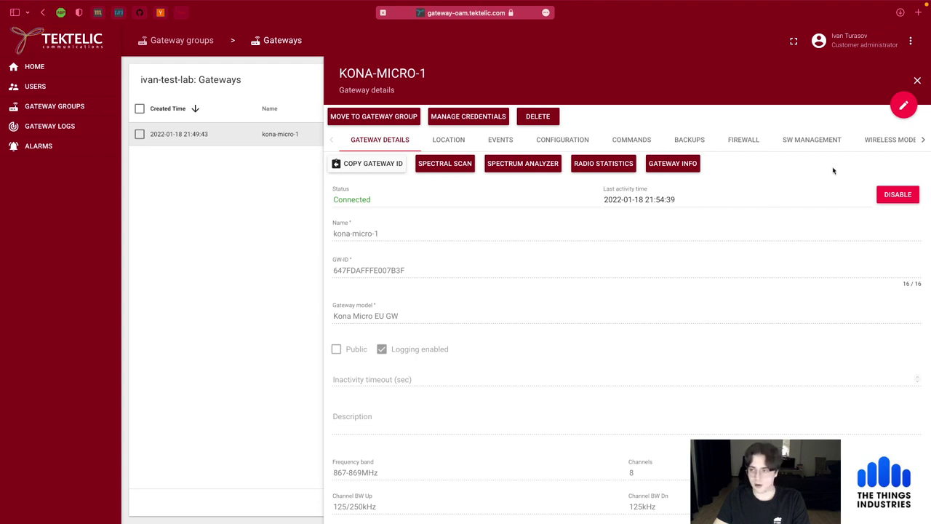
{"action": "left_click", "coordinate": [440, 140]}
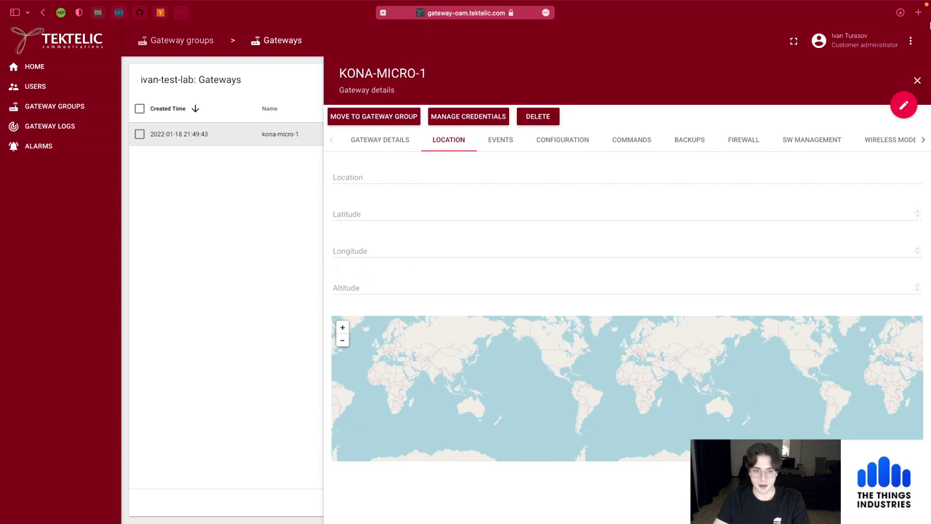
Show the events of kona-micro-1 and review the alarms listed for the last day
{"action": "left_click", "coordinate": [904, 106]}
{"action": "left_click", "coordinate": [499, 139]}
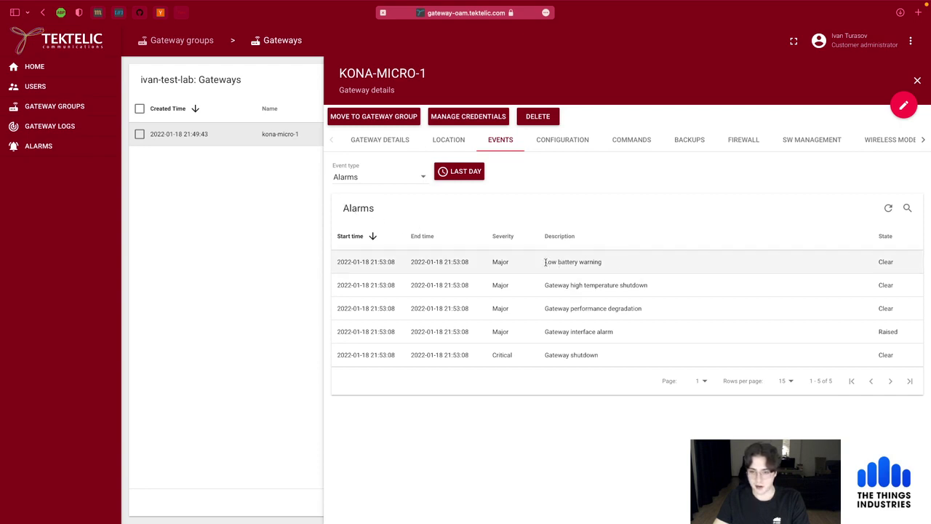
{"action": "scroll", "coordinate": [574, 326], "scroll_direction": "down", "scroll_amount": 1}
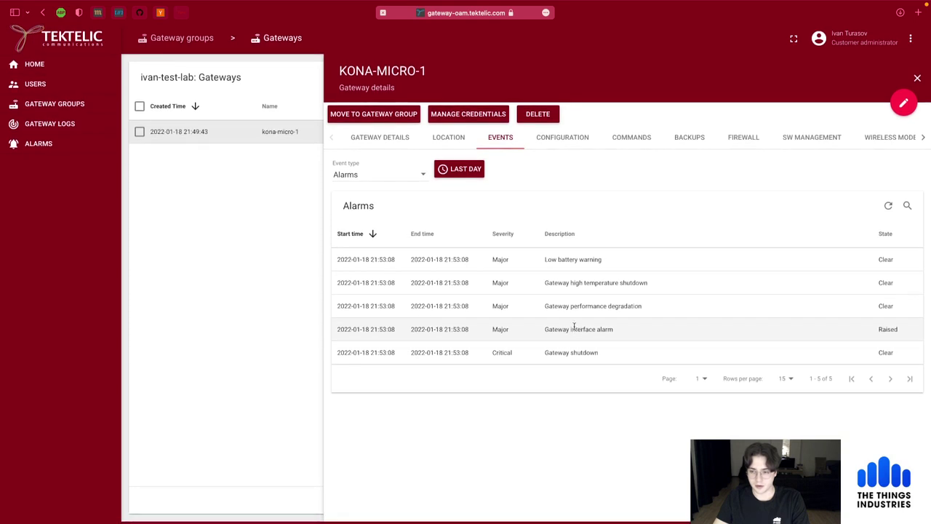
{"action": "scroll", "coordinate": [574, 327], "scroll_direction": "up", "scroll_amount": 1}
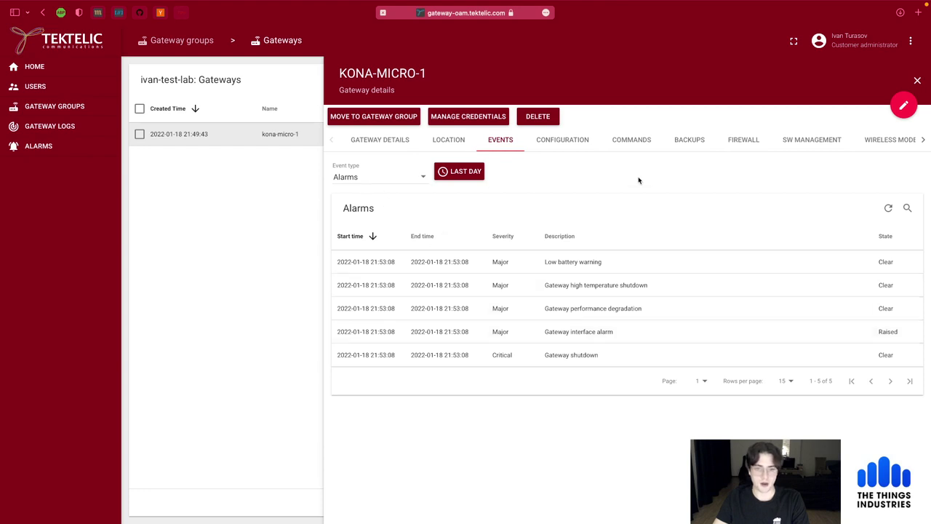
Open the General configuration of kona-micro-1 for editing and turn off the use of the group configuration
{"action": "left_click", "coordinate": [548, 142]}
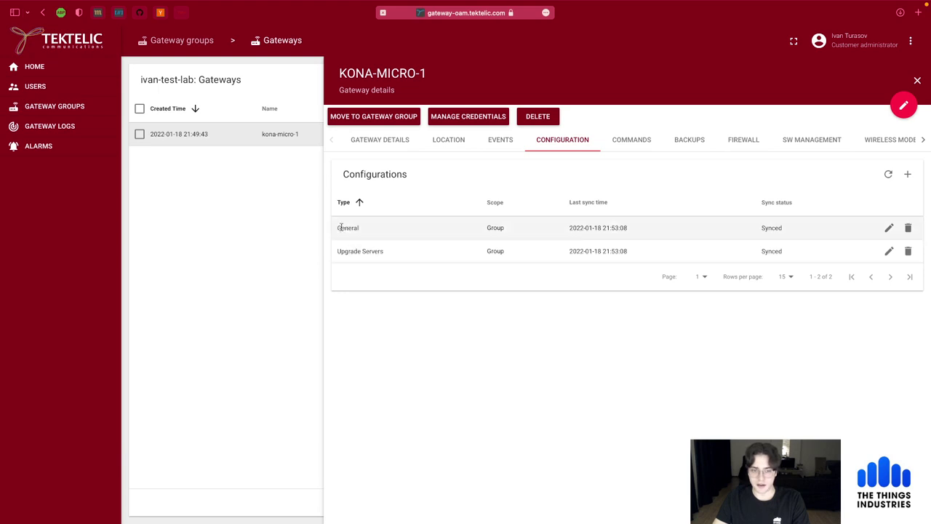
{"action": "left_click", "coordinate": [889, 227]}
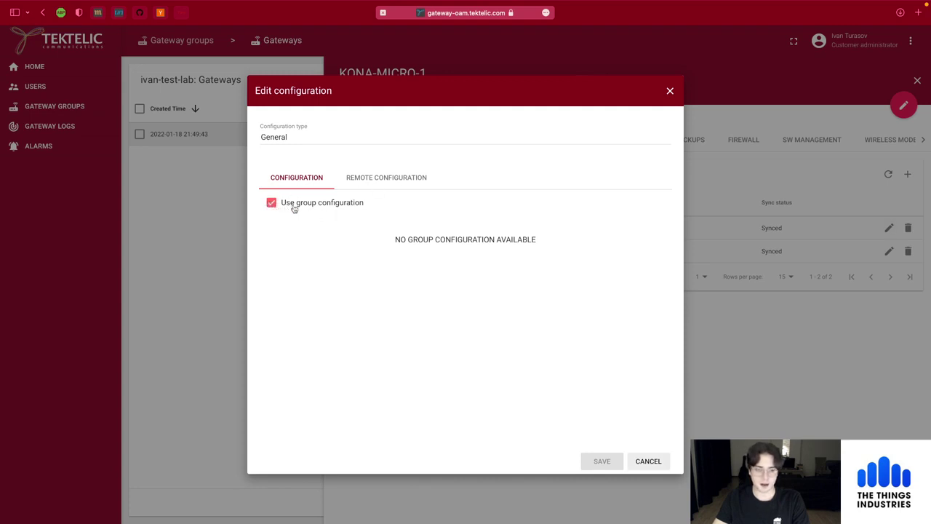
{"action": "left_click", "coordinate": [333, 206]}
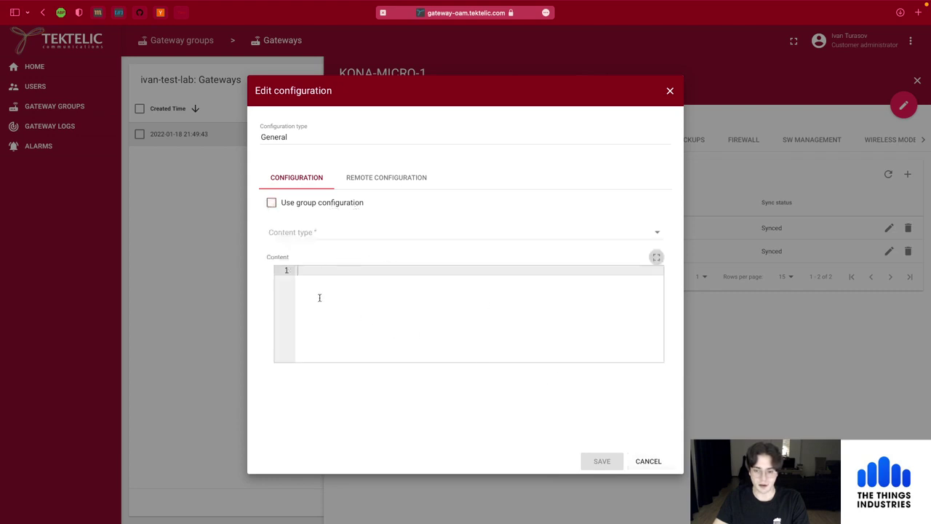
Examine the remote General configuration's JSON, highlight its server_address value, and close the configuration without saving
{"action": "left_click", "coordinate": [368, 182]}
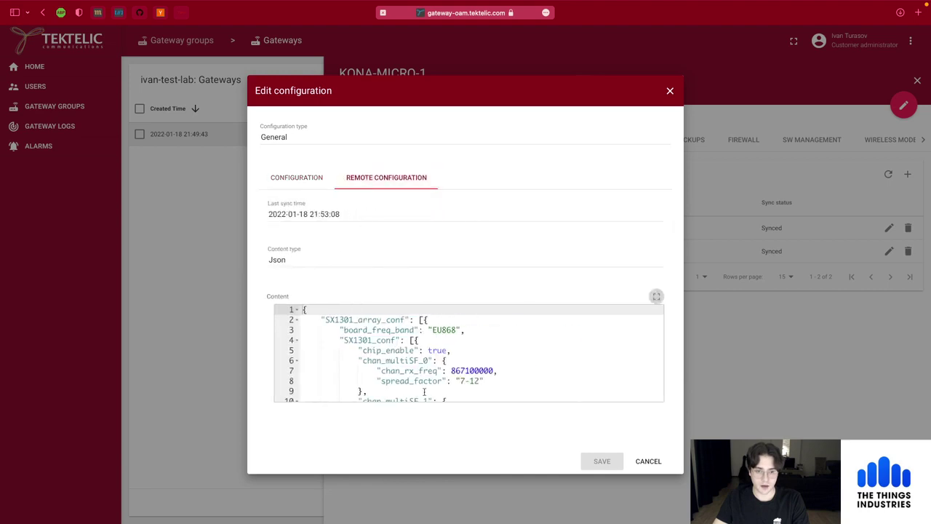
{"action": "scroll", "coordinate": [392, 371], "scroll_direction": "down", "scroll_amount": 10}
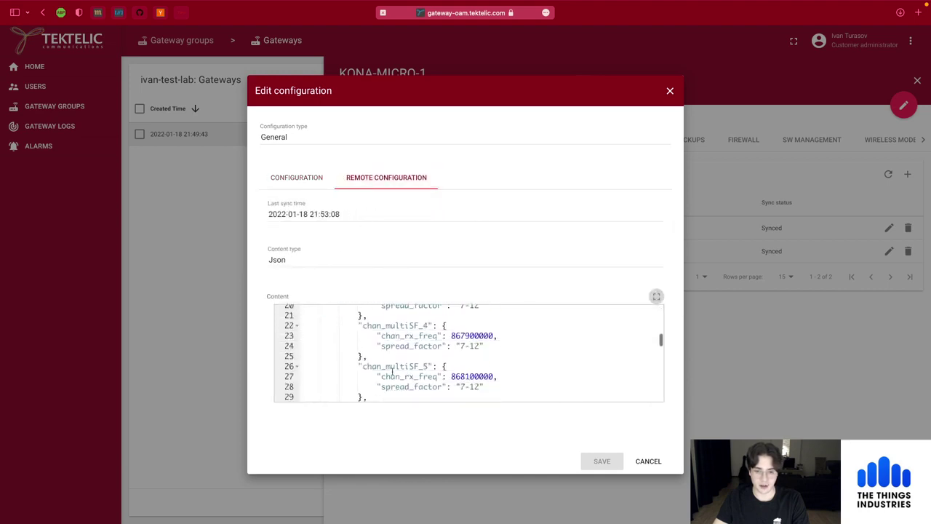
{"action": "scroll", "coordinate": [392, 371], "scroll_direction": "down", "scroll_amount": 5}
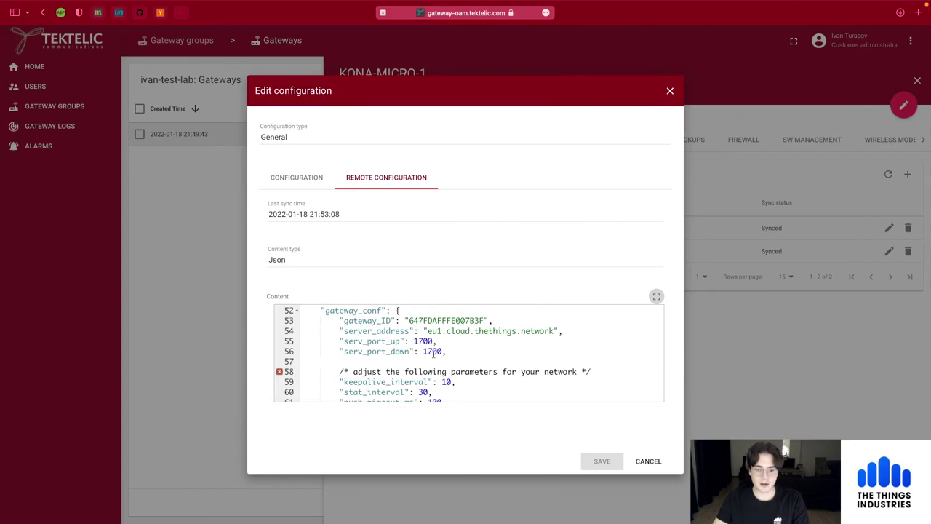
{"action": "scroll", "coordinate": [433, 354], "scroll_direction": "down", "scroll_amount": 3}
{"action": "scroll", "coordinate": [433, 354], "scroll_direction": "up", "scroll_amount": 4}
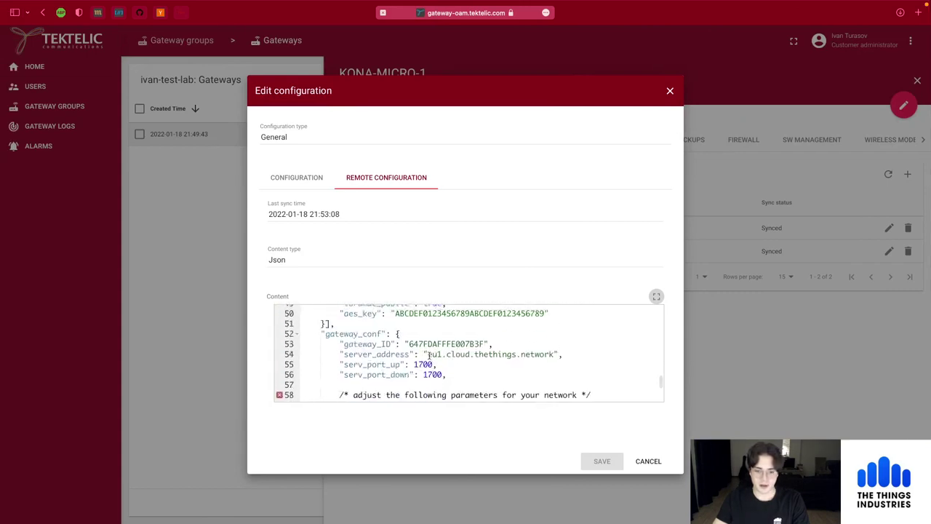
{"action": "left_click_drag", "start_coordinate": [428, 354], "coordinate": [555, 355]}
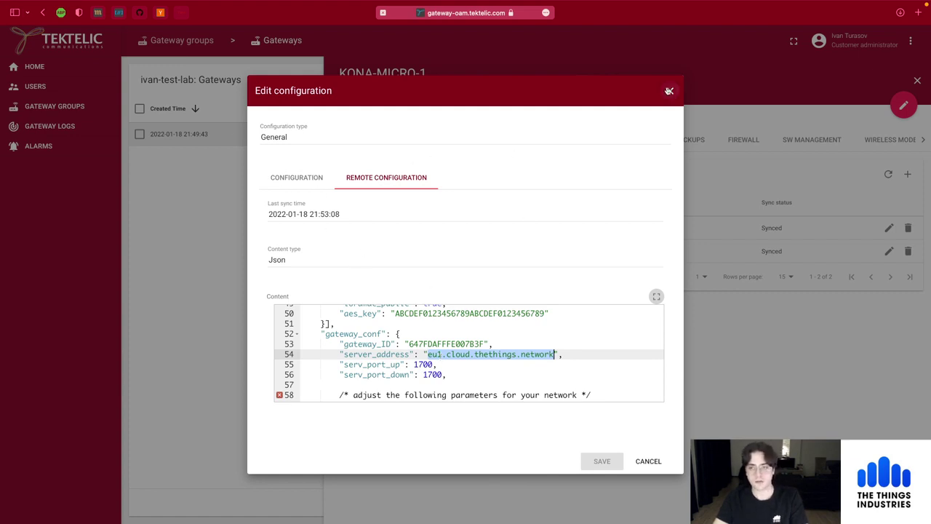
{"action": "left_click", "coordinate": [669, 91]}
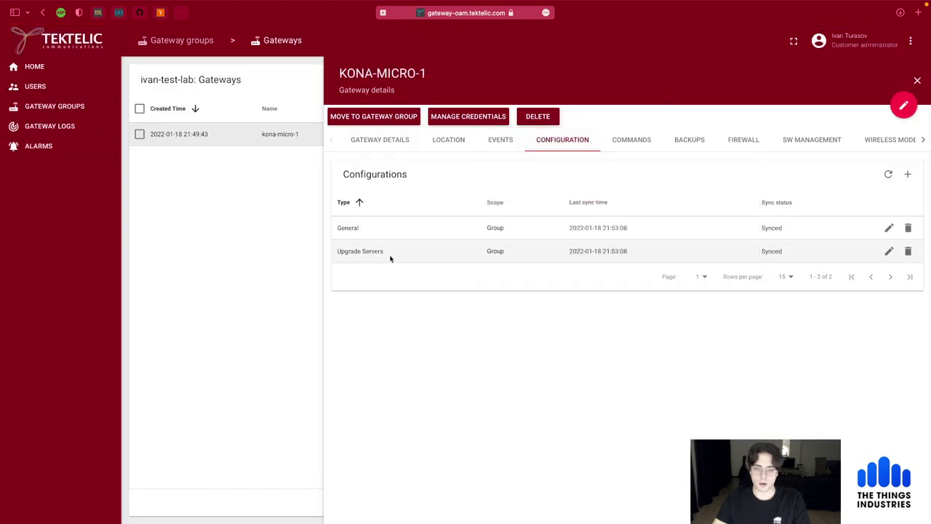
Execute the Ping command on kona-micro-1 with 10 packets to destination 8.8.8.8 and highlight the returned packet counts
{"action": "left_click", "coordinate": [641, 148]}
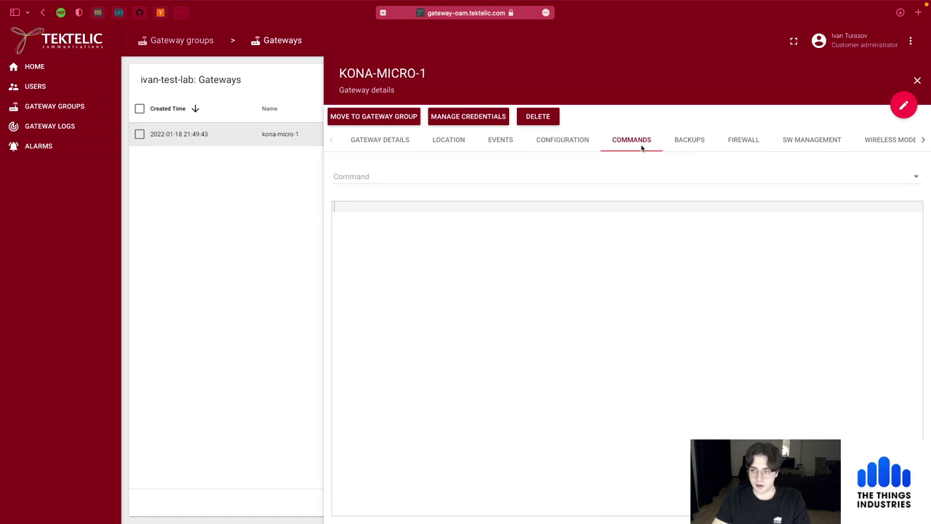
{"action": "left_click", "coordinate": [446, 175]}
{"action": "left_click", "coordinate": [446, 174]}
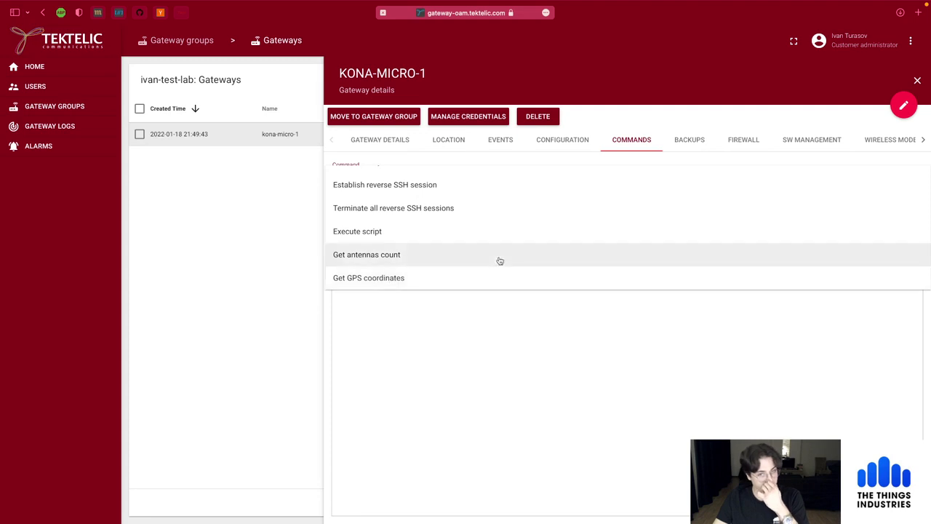
{"action": "scroll", "coordinate": [500, 261], "scroll_direction": "up", "scroll_amount": 2}
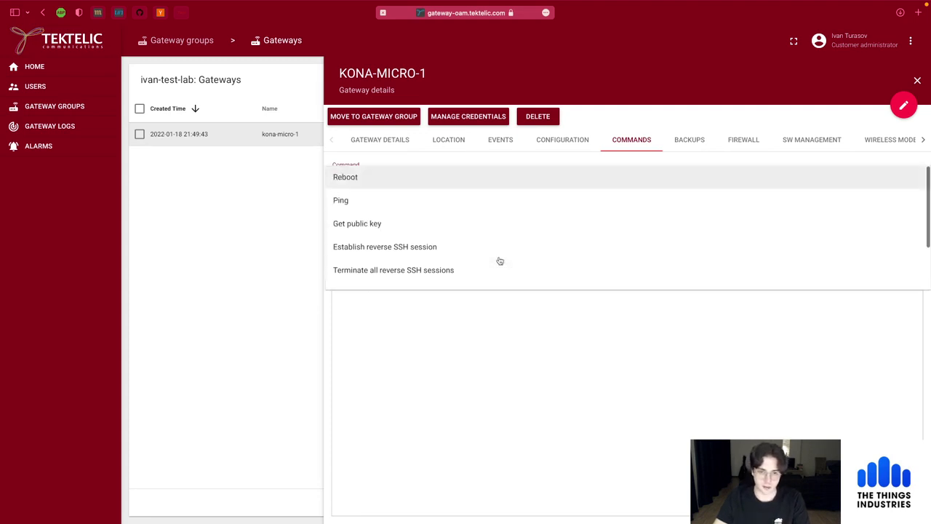
{"action": "left_click", "coordinate": [355, 202]}
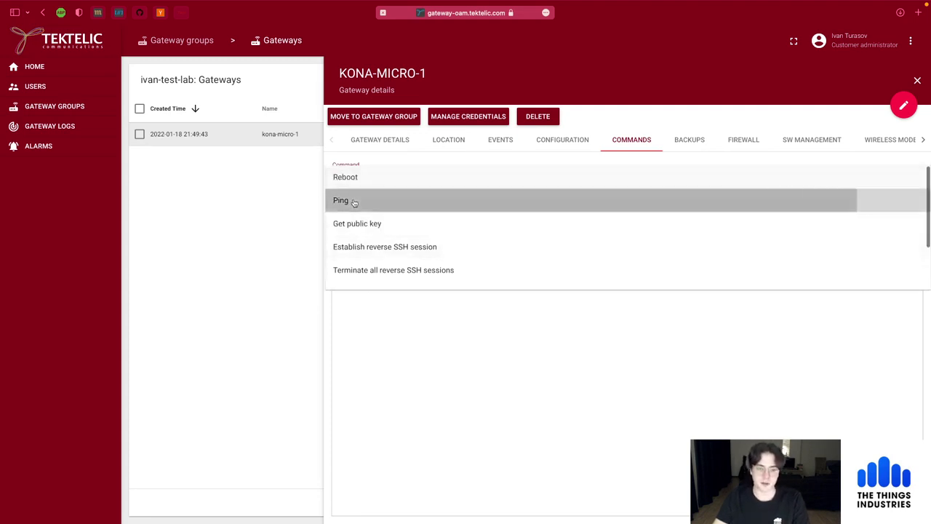
{"action": "left_click", "coordinate": [409, 208]}
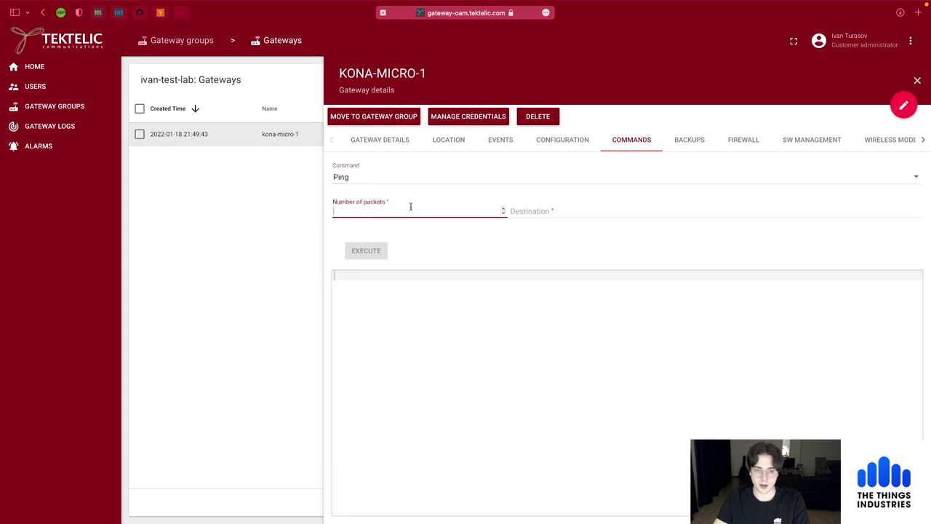
{"action": "type", "text": "10"}
{"action": "key", "text": "Tab"}
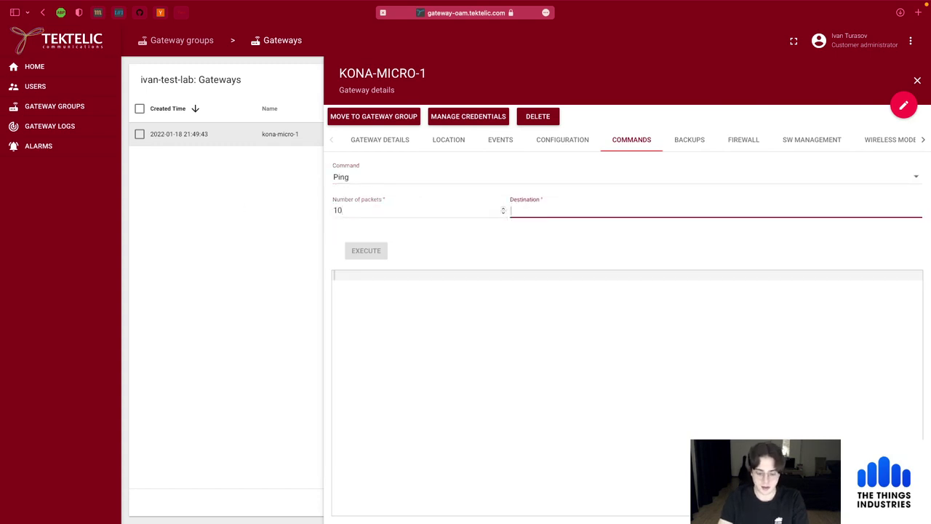
{"action": "type", "text": "8.8.8.8"}
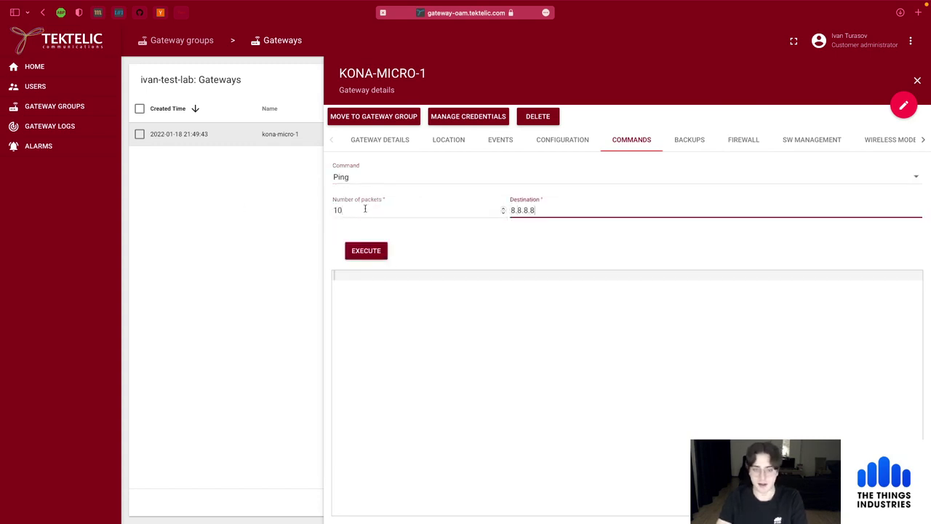
{"action": "left_click", "coordinate": [362, 251]}
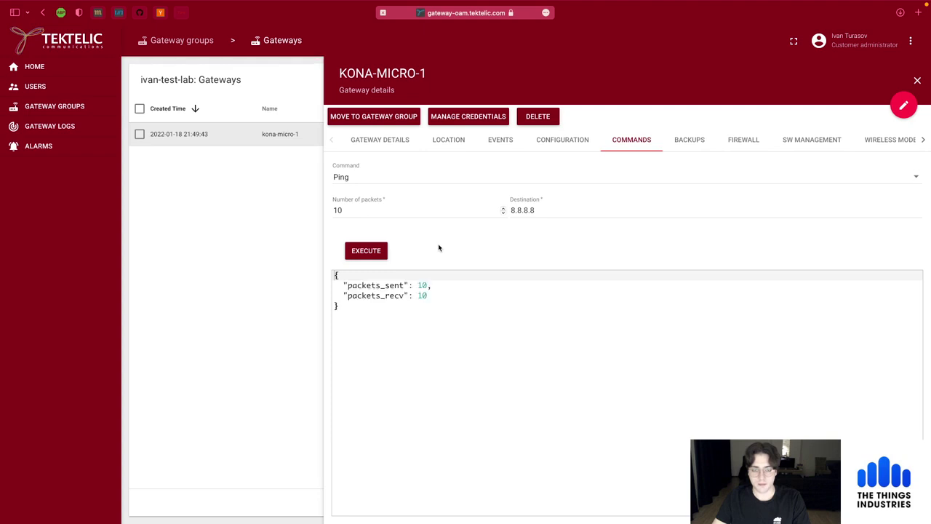
{"action": "left_click_drag", "start_coordinate": [341, 283], "coordinate": [430, 295]}
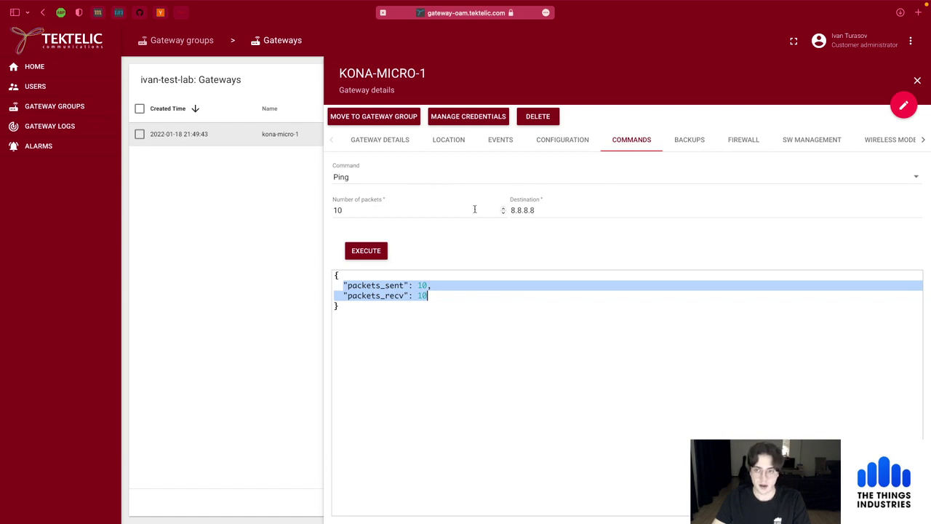
View the backups of kona-micro-1 and its firewall settings
{"action": "left_click", "coordinate": [690, 144]}
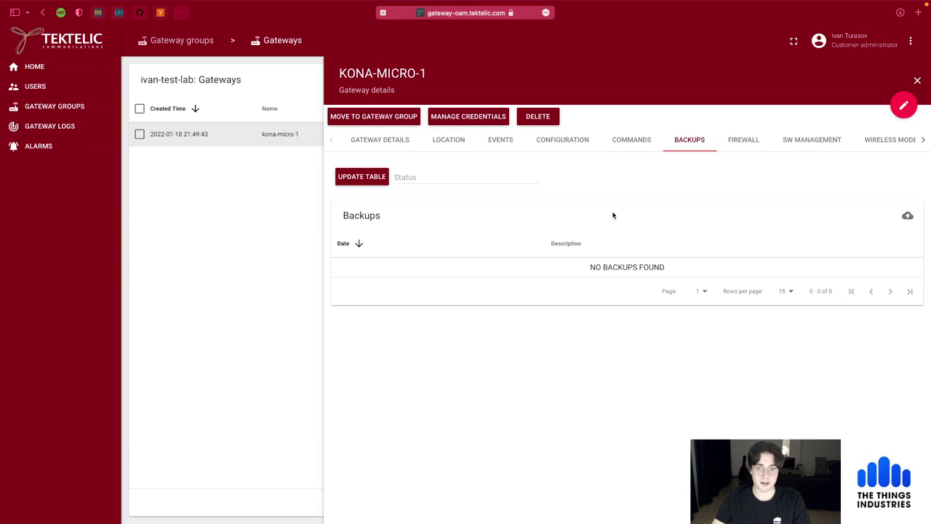
{"action": "left_click", "coordinate": [749, 139]}
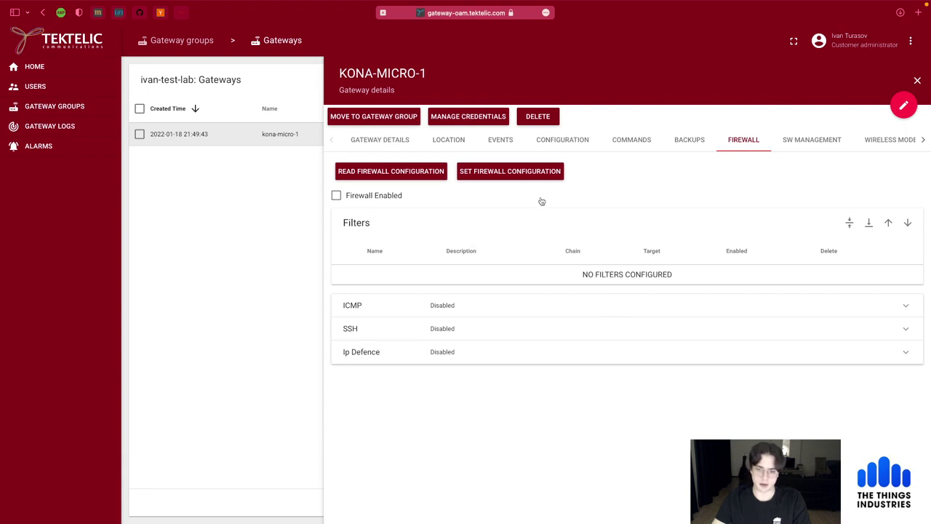
Check the BSP status in the software management of kona-micro-1 and read its upgradable software
{"action": "left_click", "coordinate": [811, 145]}
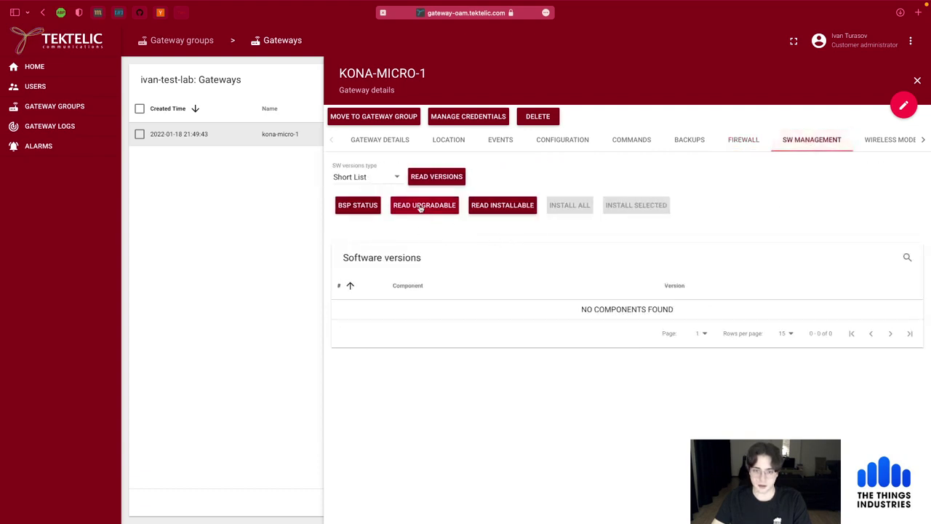
{"action": "left_click", "coordinate": [351, 207]}
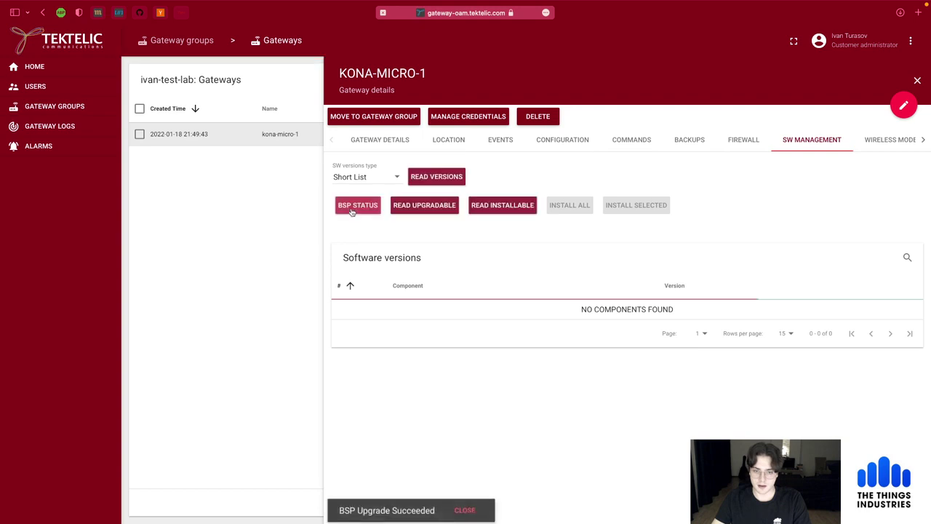
{"action": "left_click", "coordinate": [427, 211]}
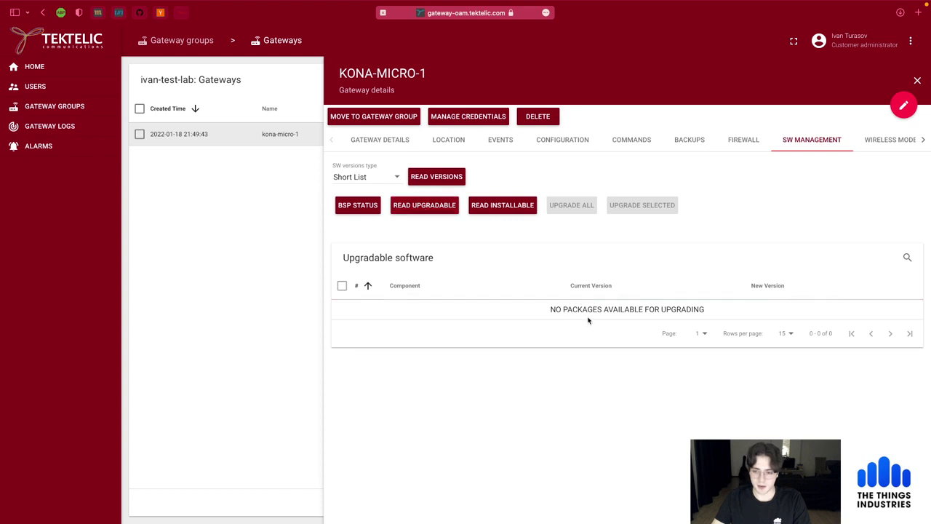
{"action": "left_click_drag", "start_coordinate": [551, 309], "coordinate": [707, 309]}
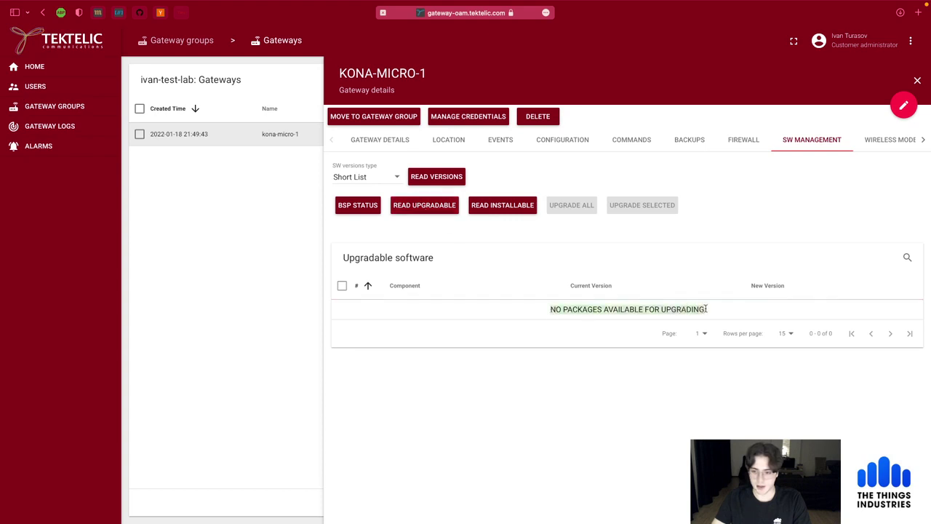
Read the installable software packages of kona-micro-1 and look through the list
{"action": "left_click", "coordinate": [494, 206]}
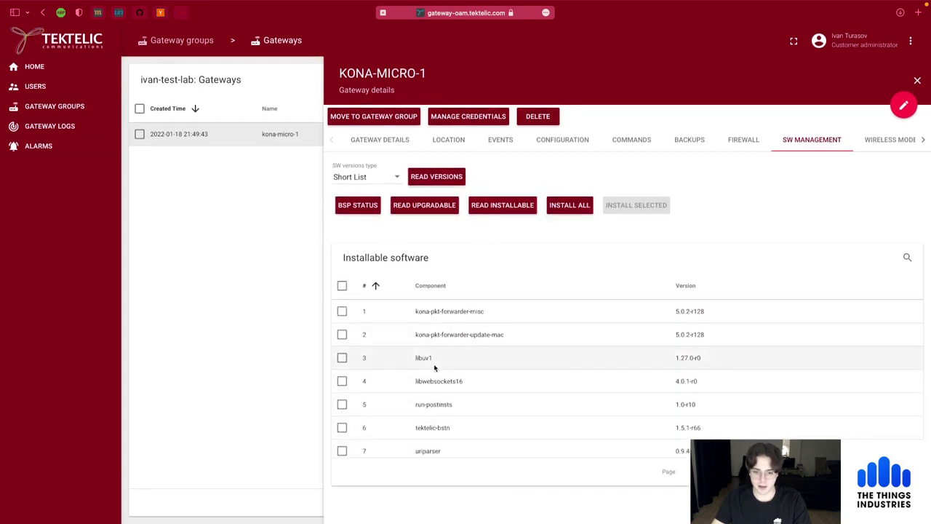
{"action": "scroll", "coordinate": [429, 360], "scroll_direction": "down", "scroll_amount": 1}
{"action": "scroll", "coordinate": [446, 354], "scroll_direction": "up", "scroll_amount": 1}
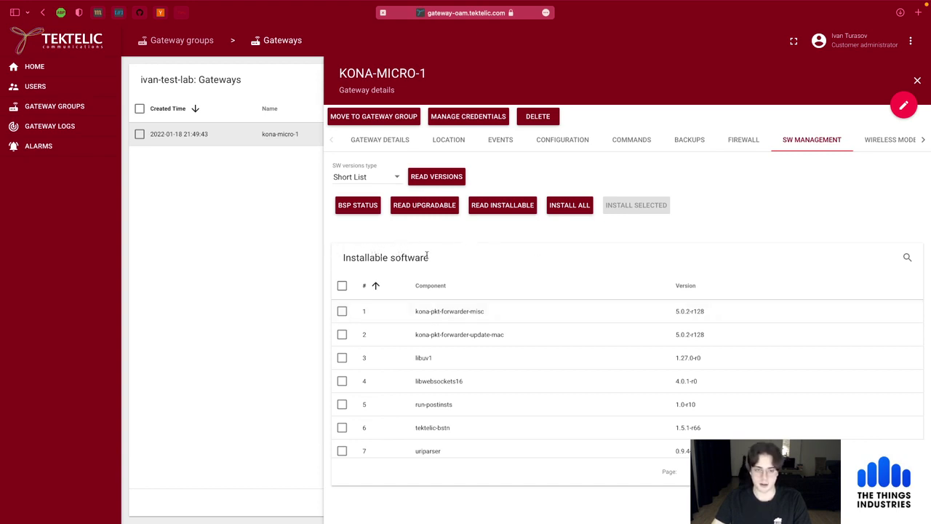
Review the Device Information and Home Network details of the wireless modem in kona-micro-1
{"action": "left_click", "coordinate": [883, 141]}
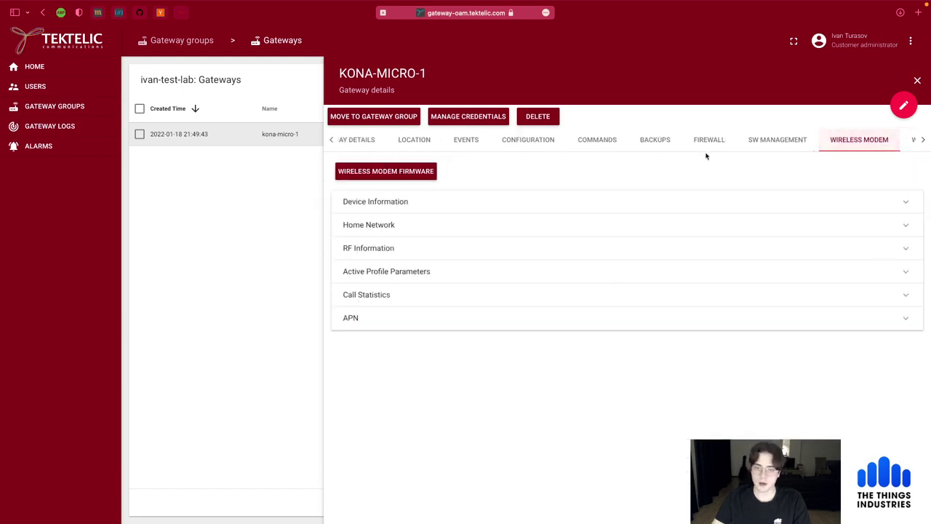
{"action": "left_click", "coordinate": [590, 204]}
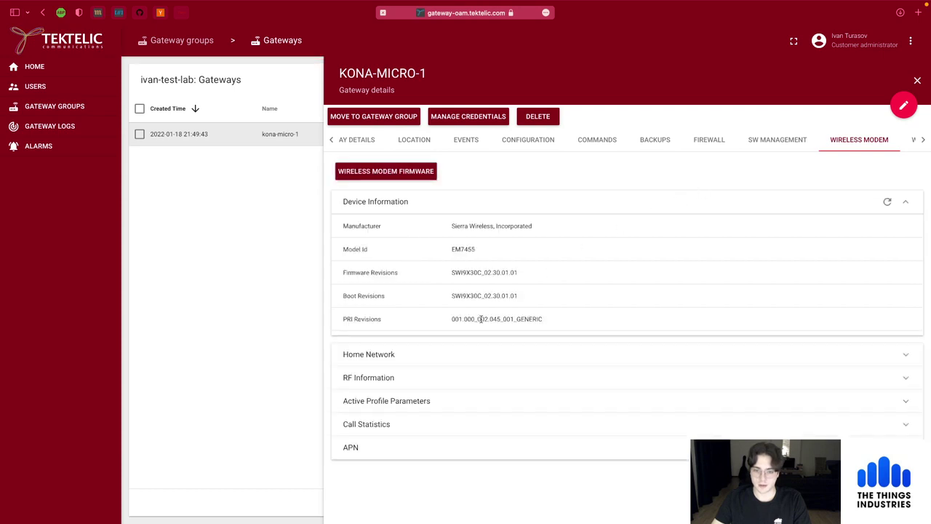
{"action": "left_click", "coordinate": [397, 361]}
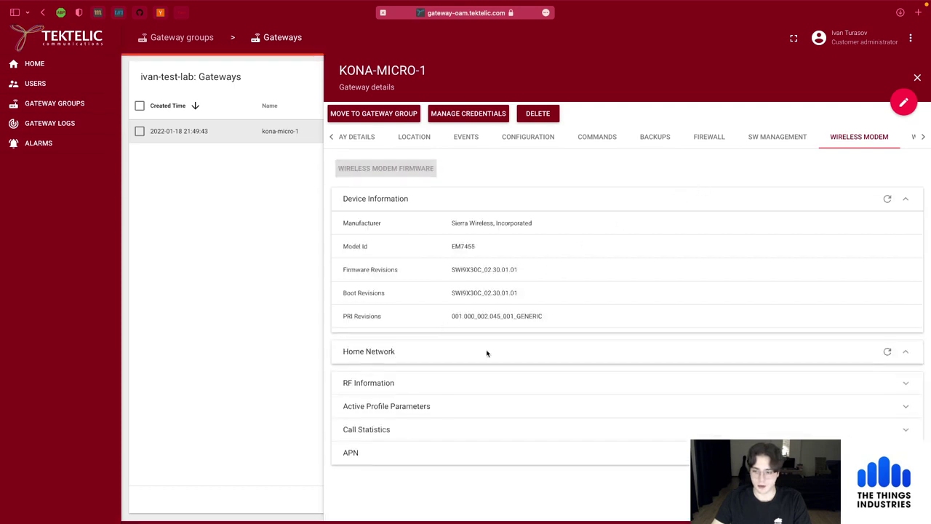
{"action": "scroll", "coordinate": [485, 354], "scroll_direction": "down", "scroll_amount": 3}
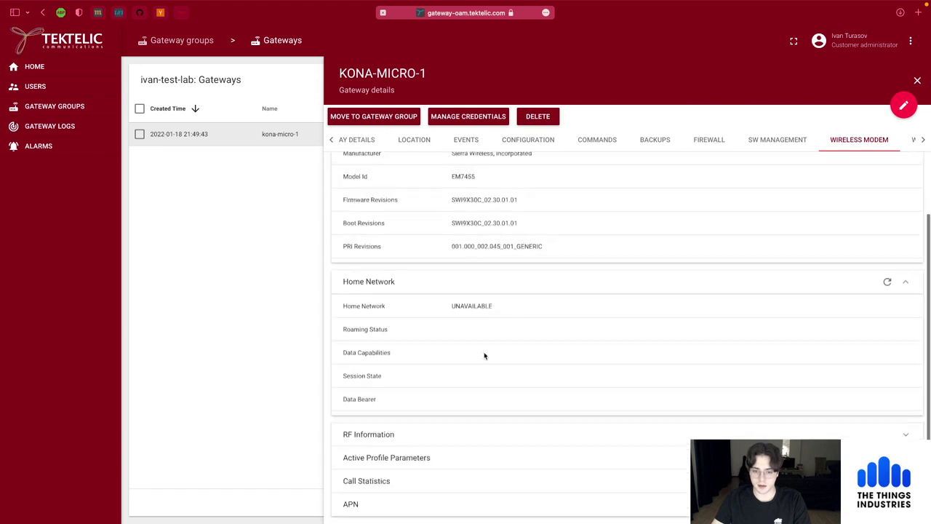
{"action": "scroll", "coordinate": [465, 246], "scroll_direction": "up", "scroll_amount": 3}
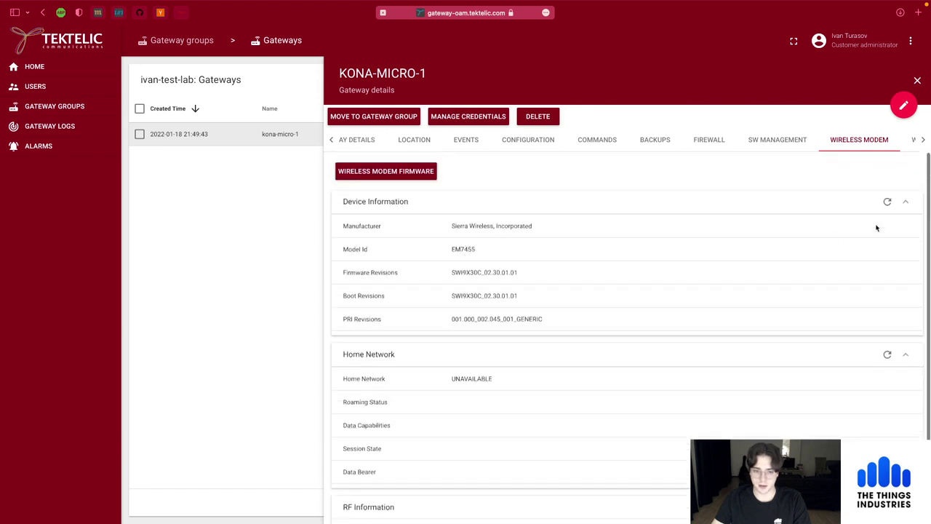
{"action": "left_click", "coordinate": [922, 139]}
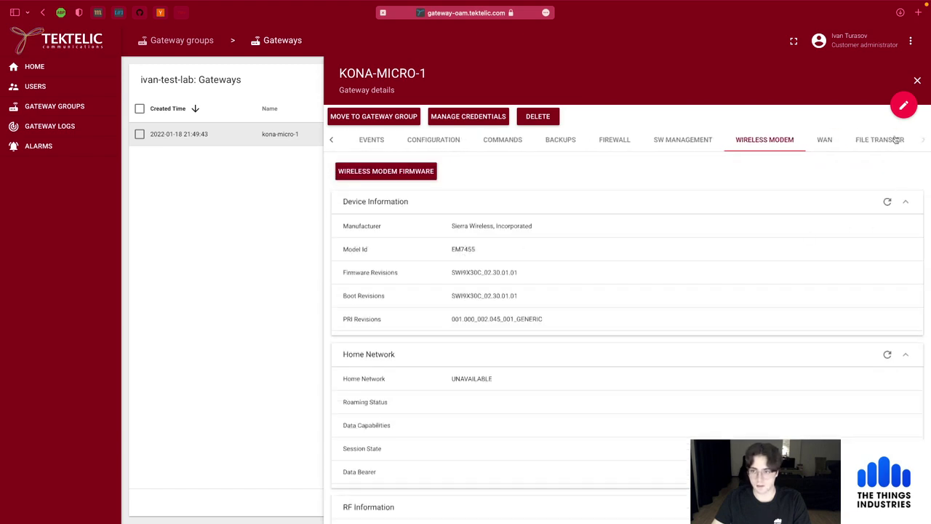
Update the WAN information of kona-micro-1 and review its ping address and connectivity types
{"action": "left_click", "coordinate": [824, 139]}
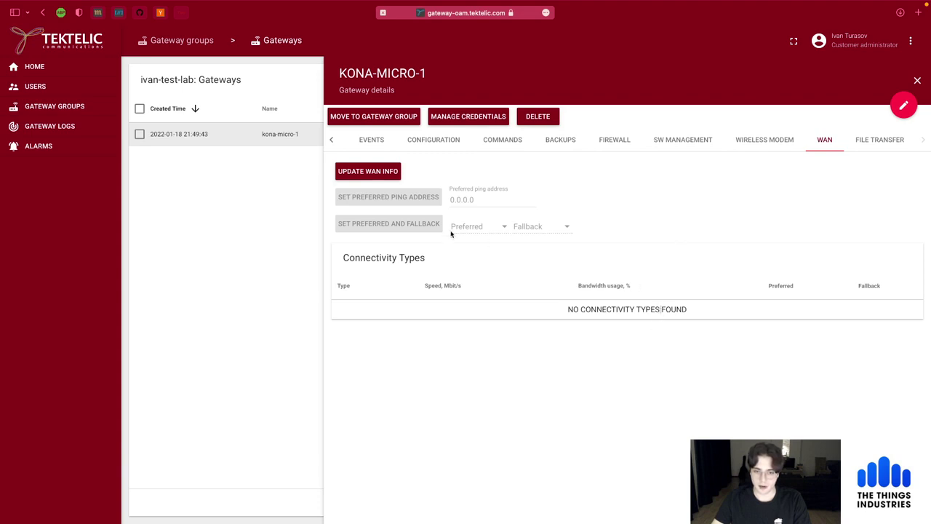
{"action": "left_click", "coordinate": [370, 174]}
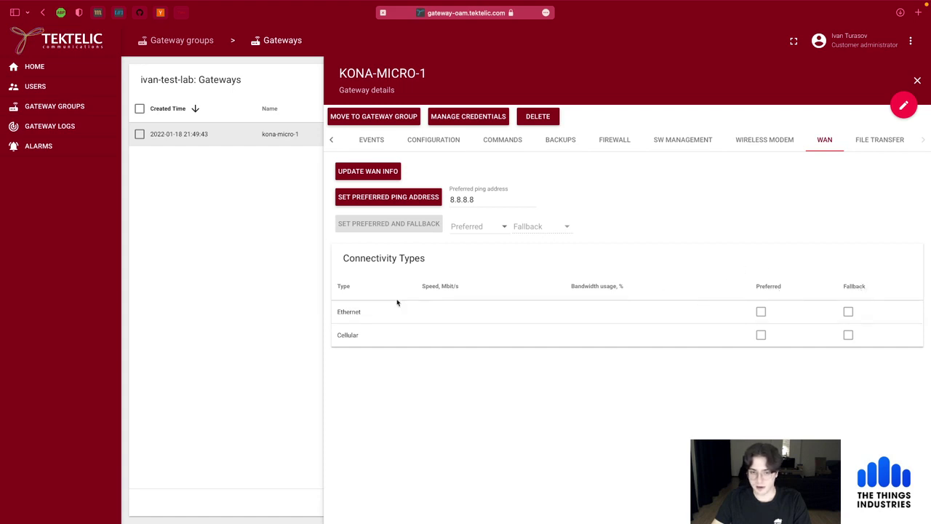
View the file transfer options of kona-micro-1, then close its gateway details to return to the gateway list
{"action": "left_click", "coordinate": [882, 137]}
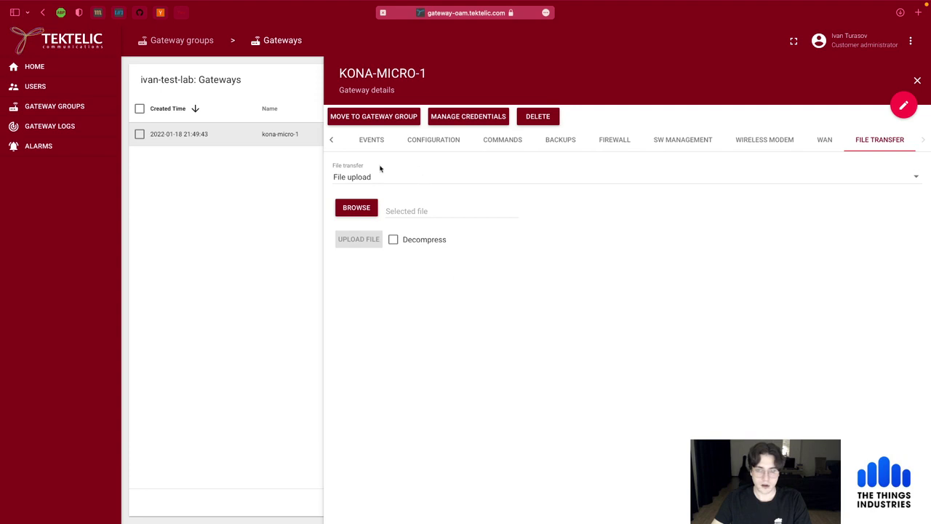
{"action": "left_click", "coordinate": [329, 141]}
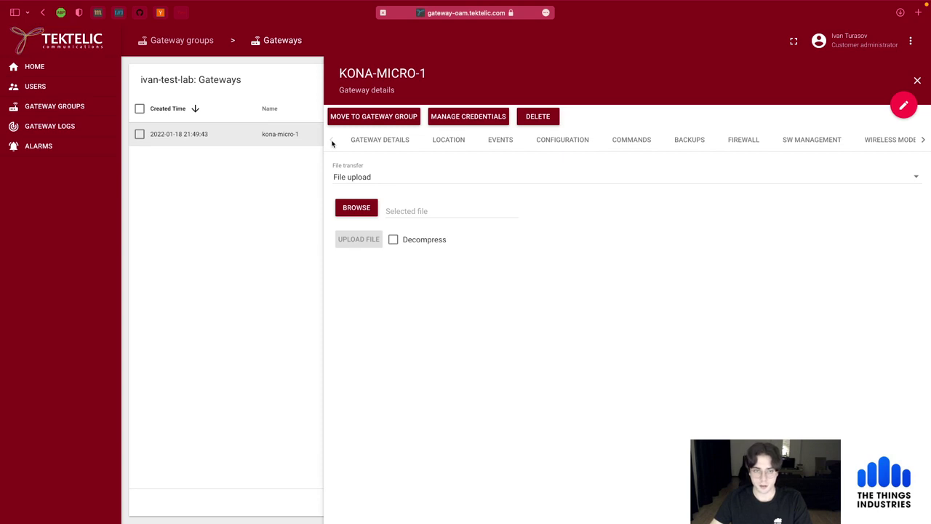
{"action": "left_click", "coordinate": [918, 80]}
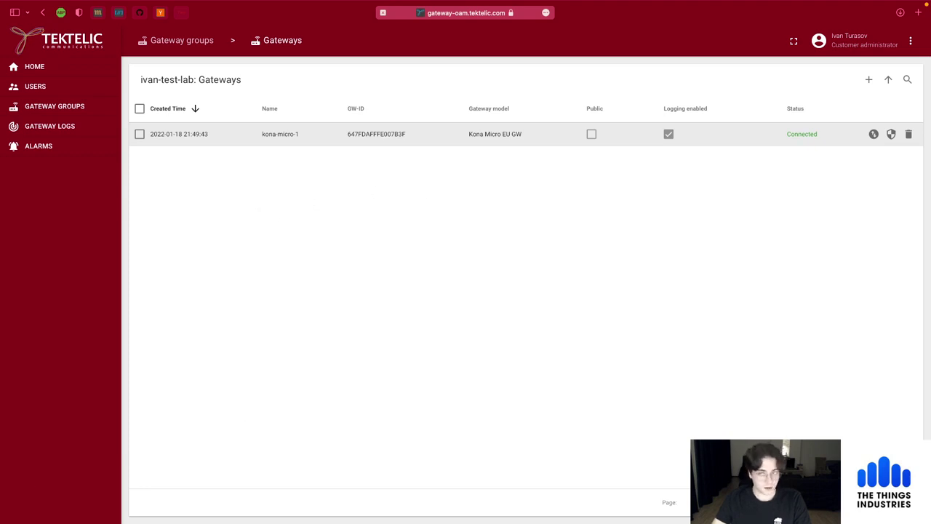
{"action": "key", "text": "ctrl+Up"}
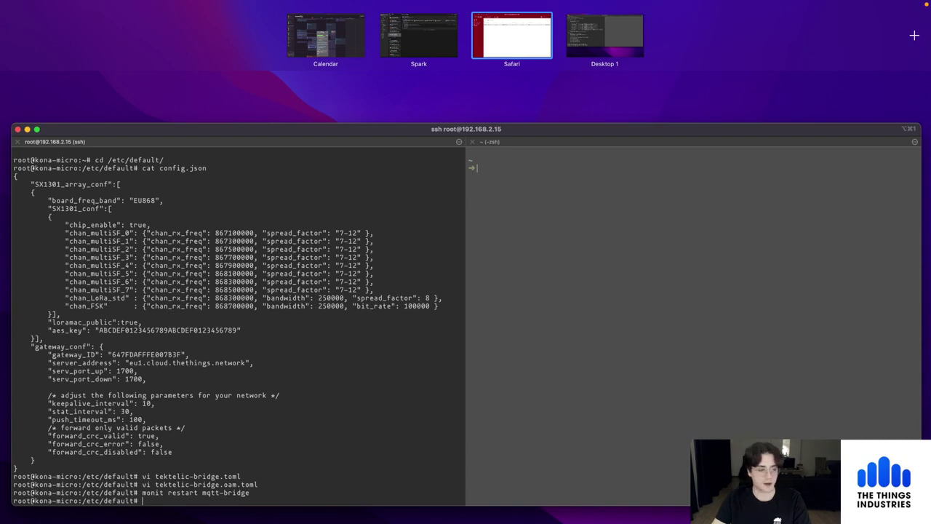
{"action": "mouse_move", "coordinate": [512, 35]}
{"action": "left_mouse_down"}
{"action": "mouse_move", "coordinate": [522, 56]}
{"action": "mouse_move", "coordinate": [512, 36]}
{"action": "left_mouse_up"}
{"action": "left_click", "coordinate": [512, 37]}
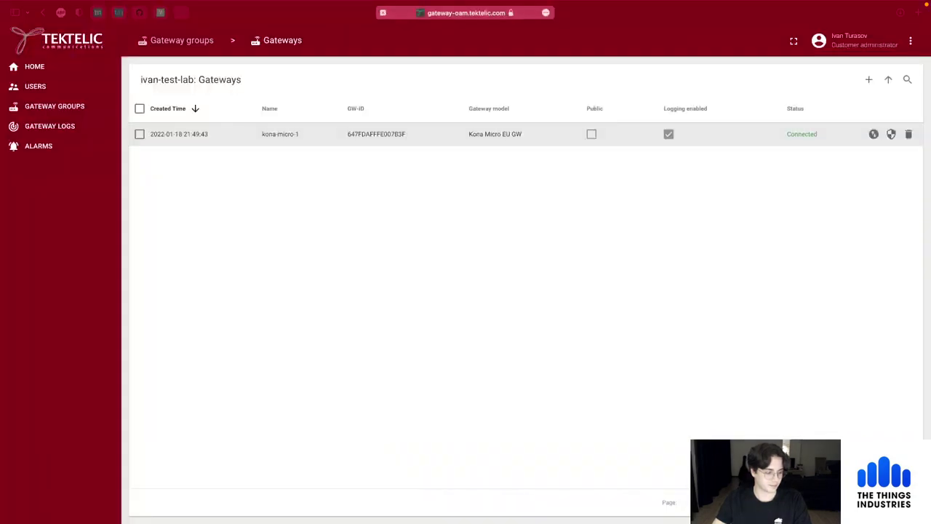